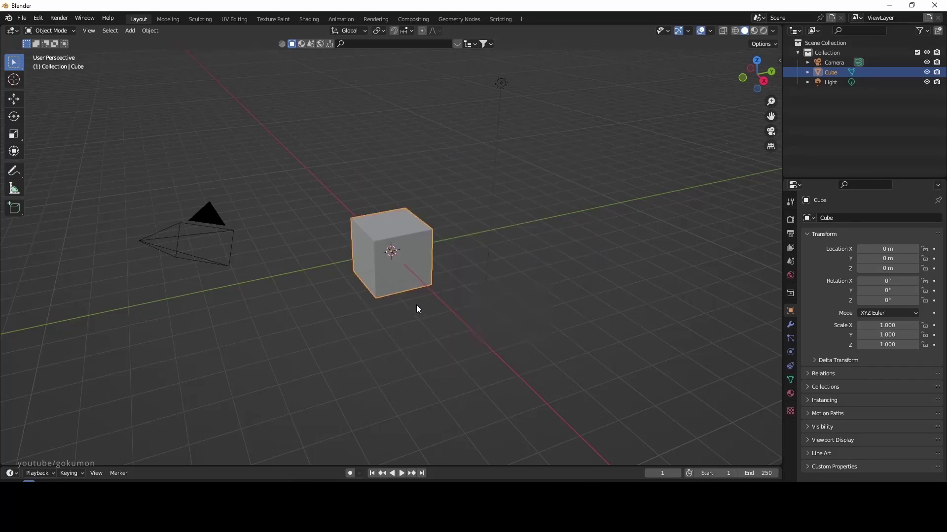
- Delete the default cube and add a fresh mesh cube at the origin
middle_drag(416, 304, 401, 258)
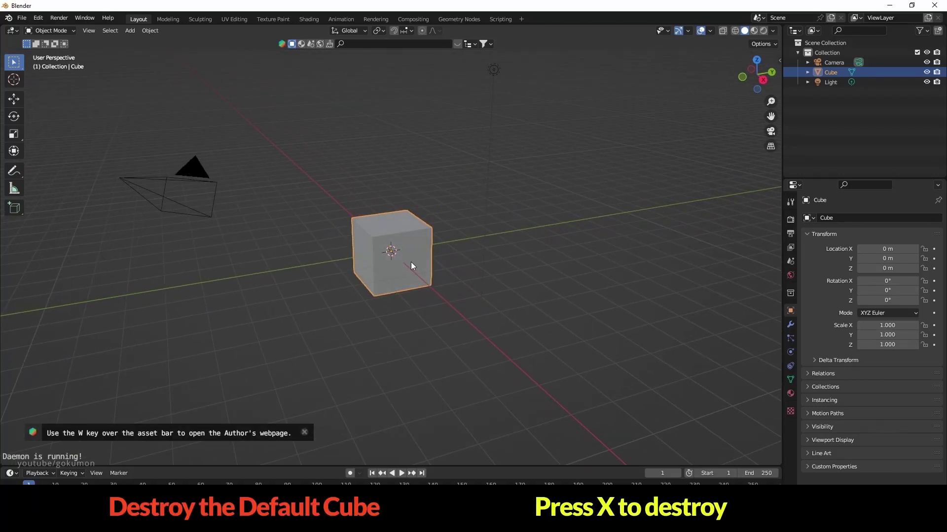
key(x)
click(398, 279)
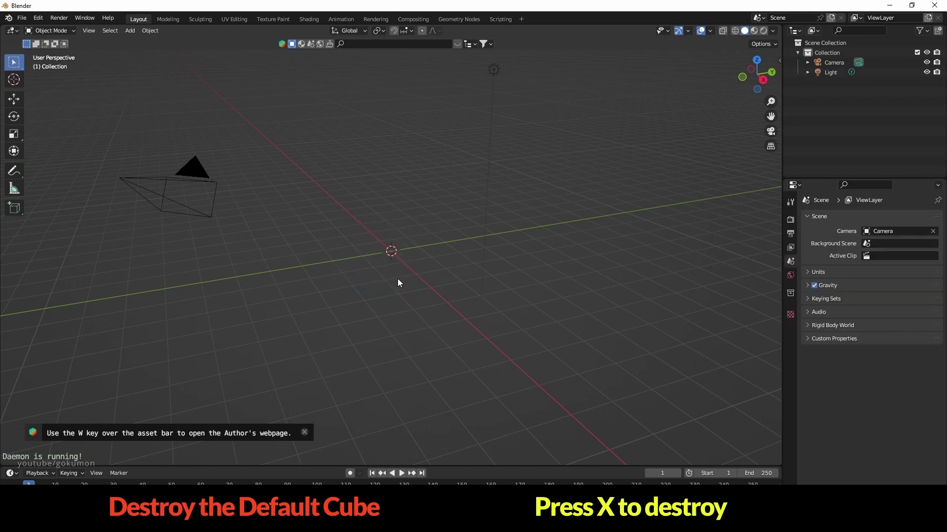
key(shift+a)
mouse_move(399, 252)
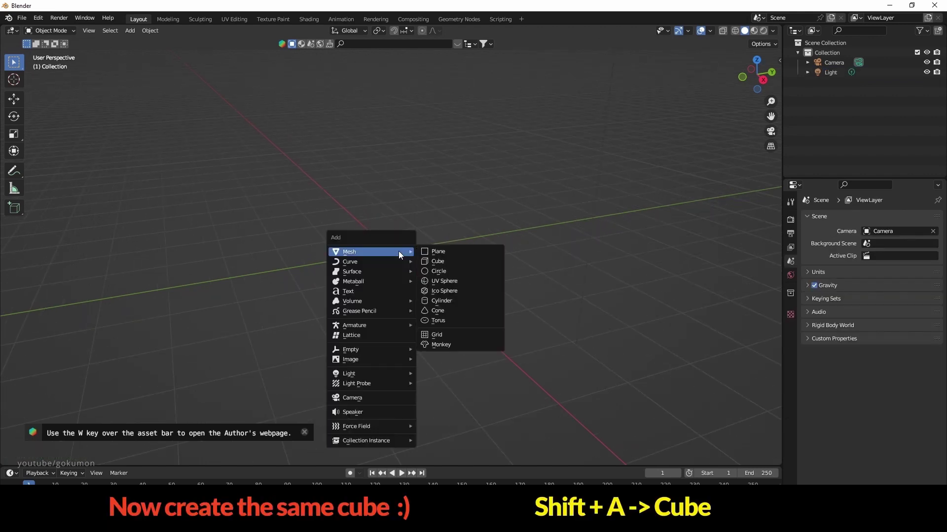
click(437, 262)
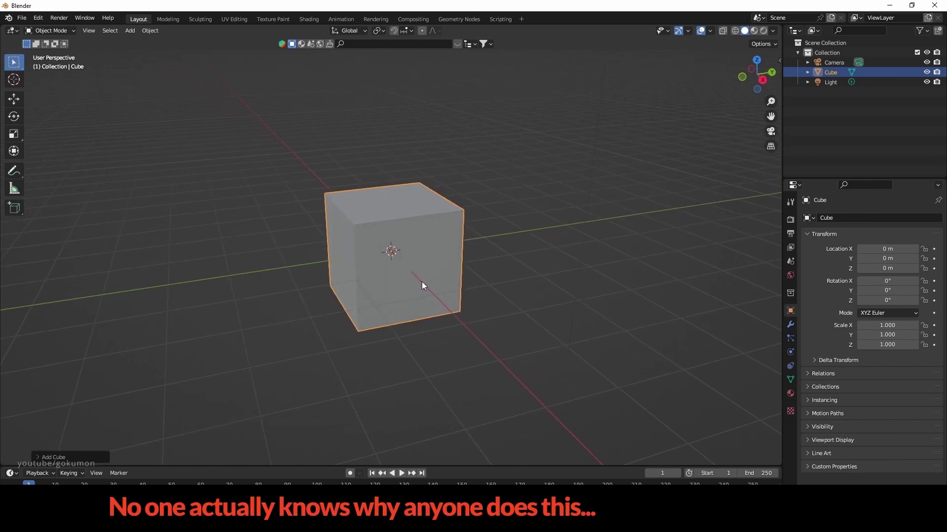
scroll(417, 276, up, 2)
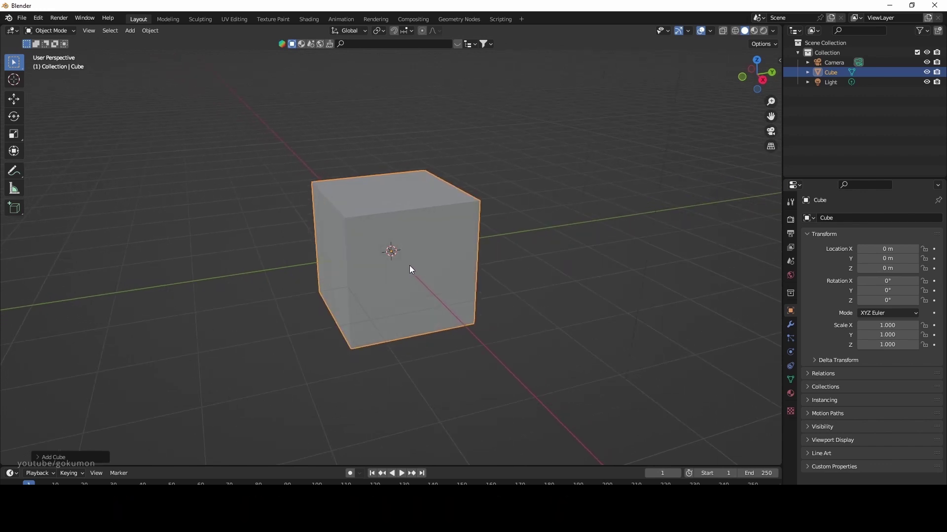
- Add a Subdivision Surface modifier to the cube
click(790, 325)
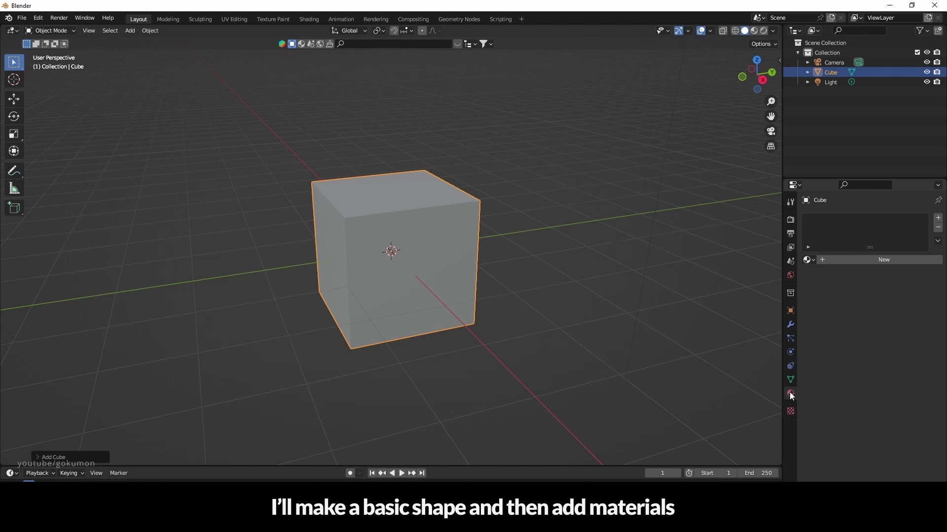
click(870, 217)
click(764, 388)
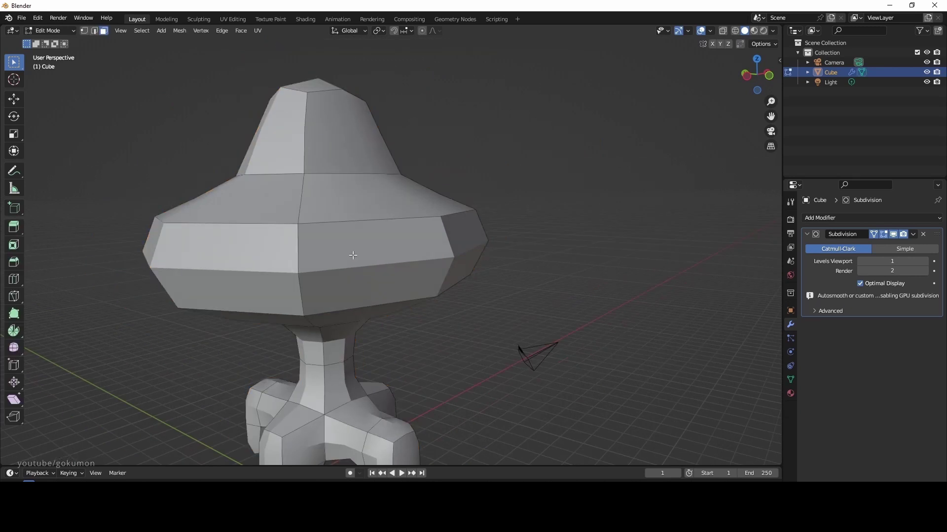
- Add a cube inside the mesh and flatten it along Z into the top cap piece
key(a)
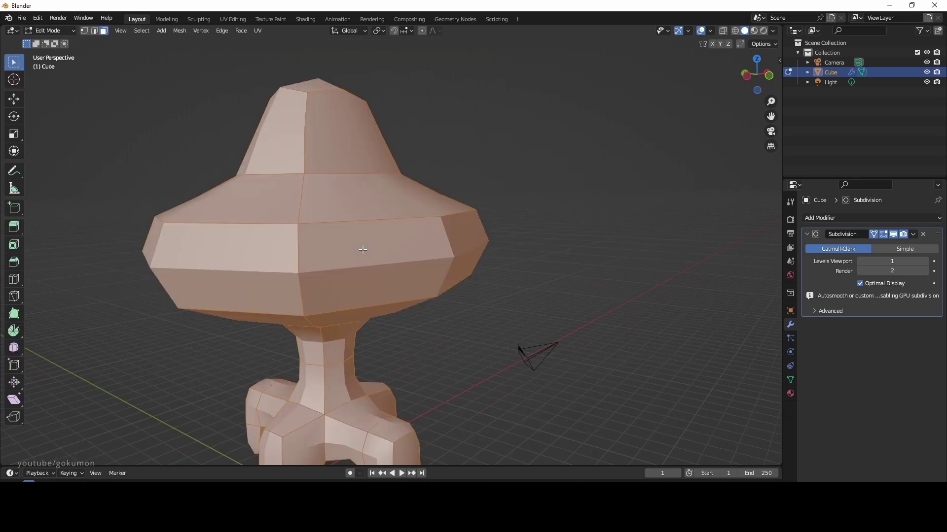
key(alt+a)
key(shift+a)
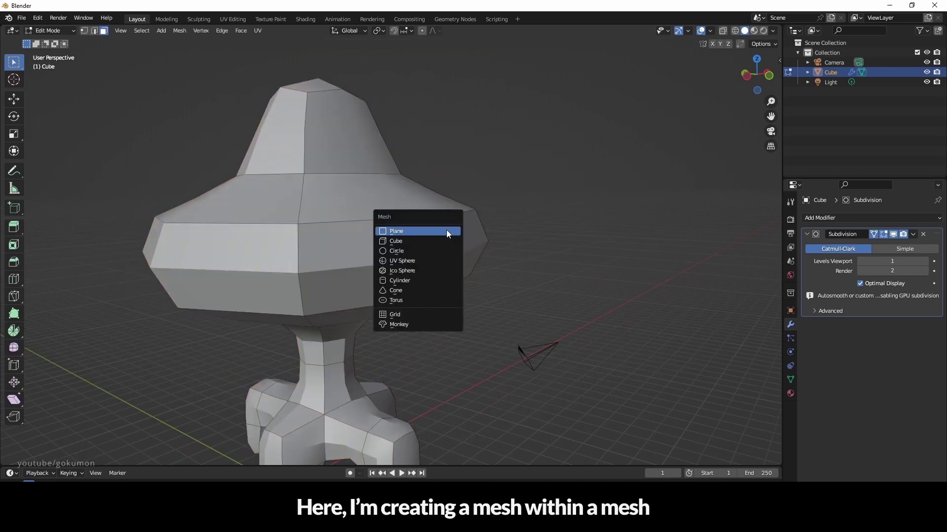
click(437, 242)
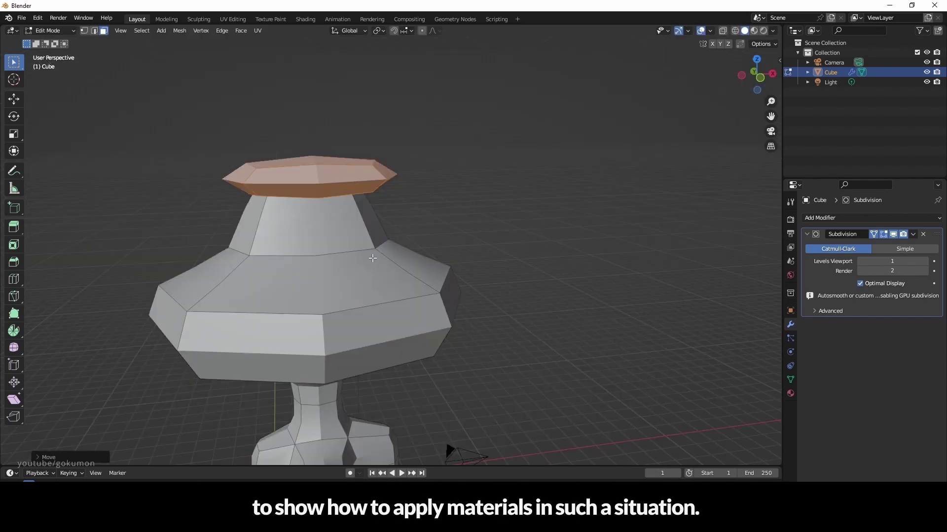
key(s)
key(z)
click(440, 339)
key(Tab)
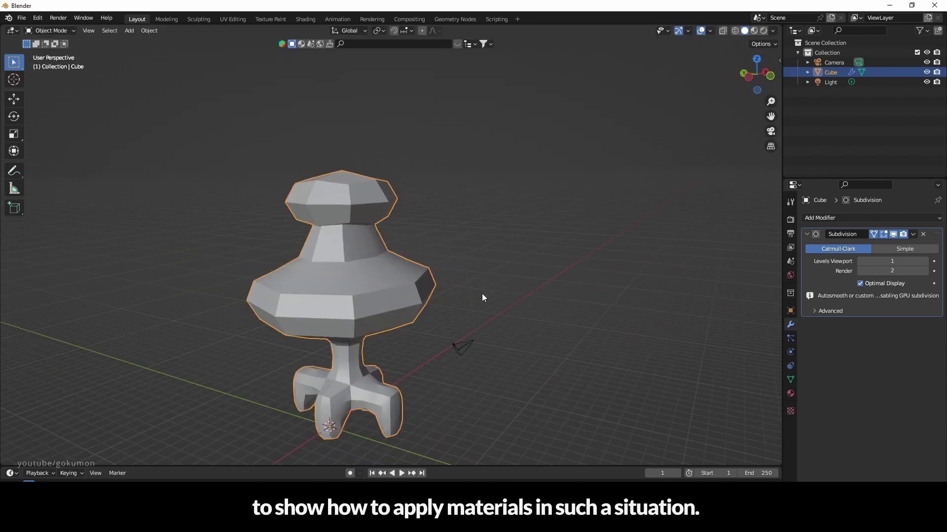
scroll(481, 293, down, 3)
middle_drag(481, 294, 427, 321)
scroll(359, 338, up, 4)
middle_drag(392, 274, 444, 326)
- Rename the object to 'weird Stuff'
double_click(833, 72)
text(weird Stuff)
key(Return)
- Add a new separate cube object to the scene
middle_drag(547, 261, 516, 275)
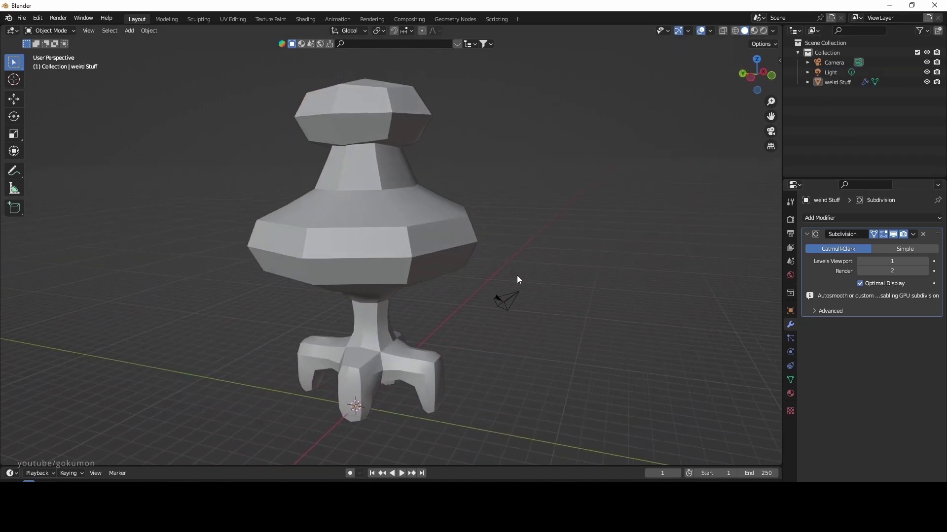
click(446, 241)
key(shift+a)
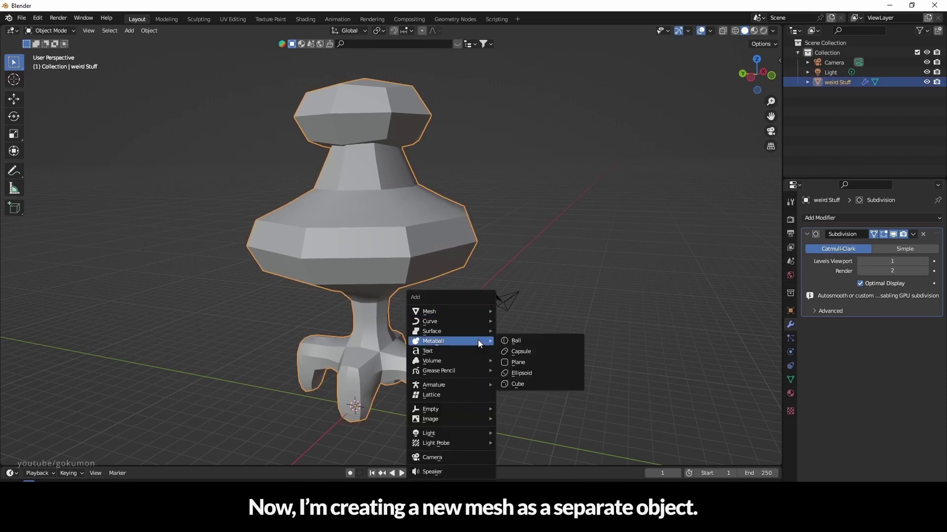
click(501, 354)
key(shift+a)
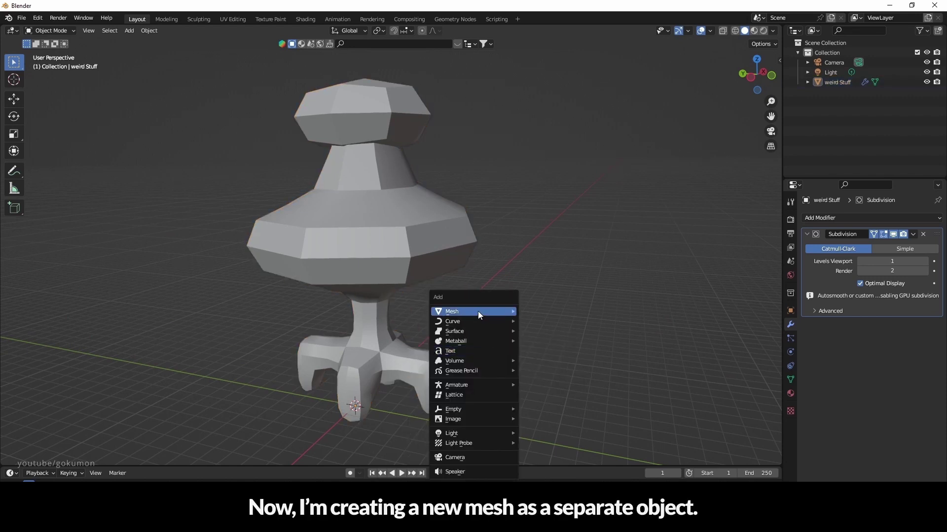
mouse_move(478, 312)
click(555, 321)
- Stretch the new cube along Z into a tall column and move it right of weird Stuff
key(s)
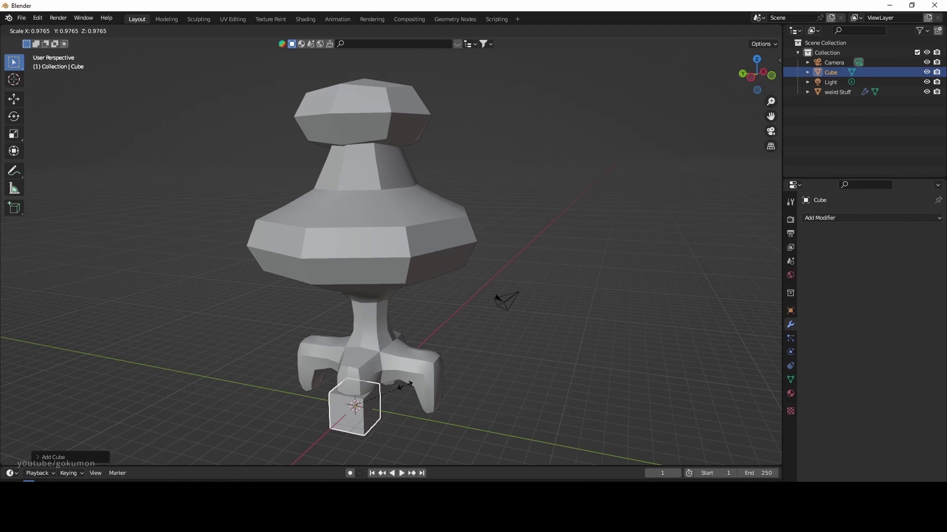
click(382, 394)
key(s)
key(z)
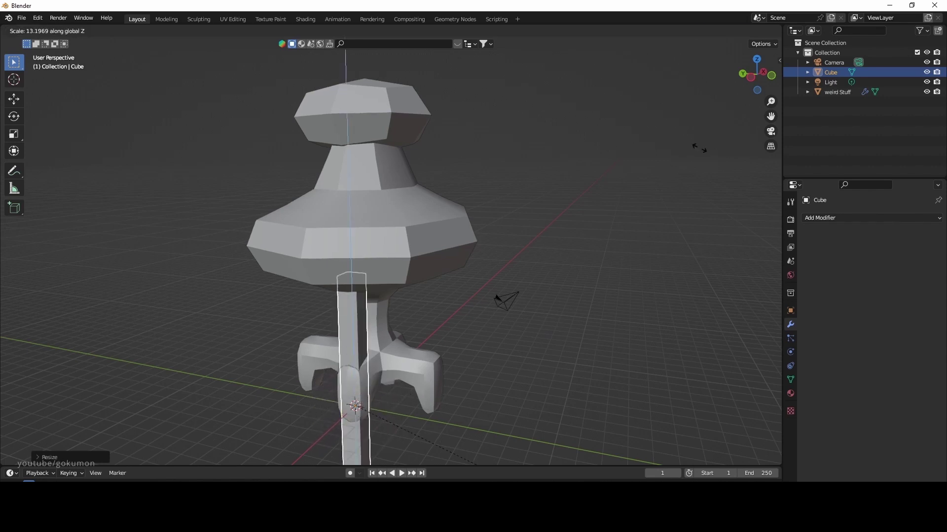
key(Return)
key(g)
click(521, 334)
scroll(520, 333, down, 2)
click(838, 91)
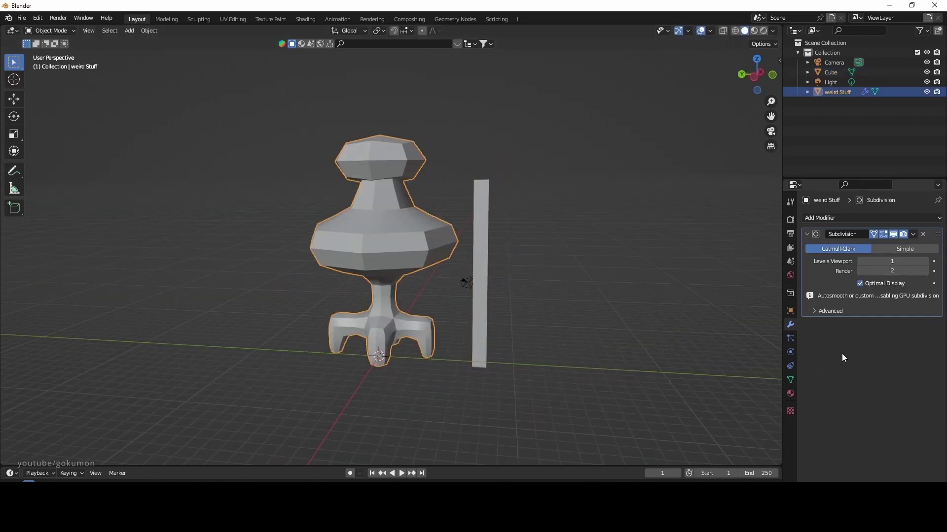
- Create a new material on weird Stuff and name it 'Stuff 1'
click(791, 394)
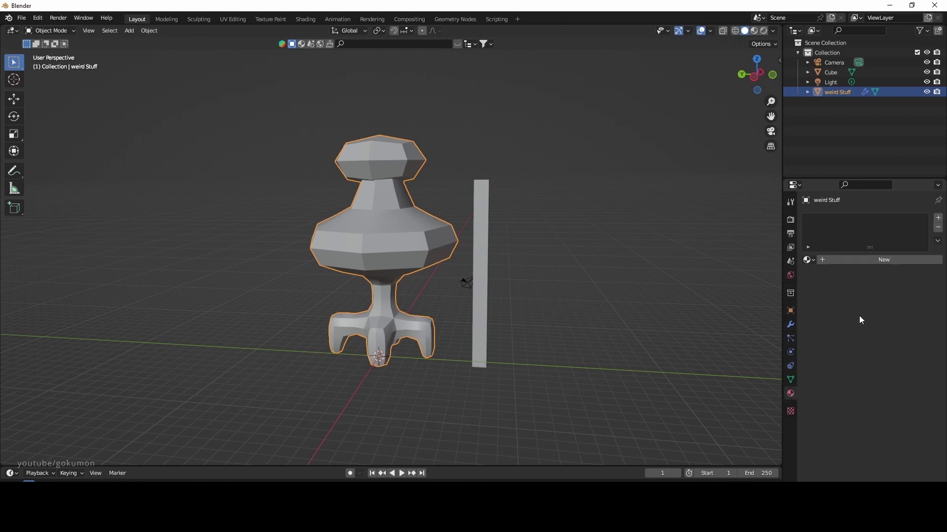
click(877, 258)
click(868, 261)
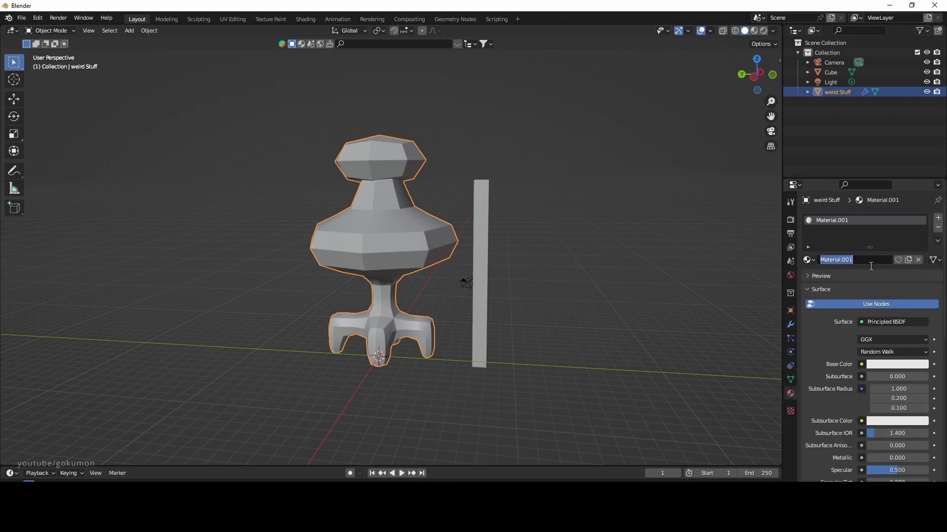
text(We)
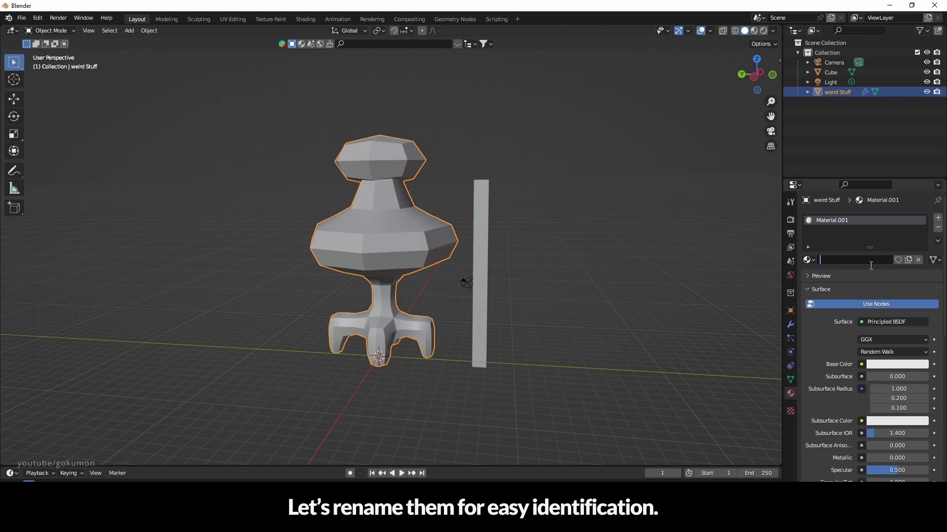
text(uff 1)
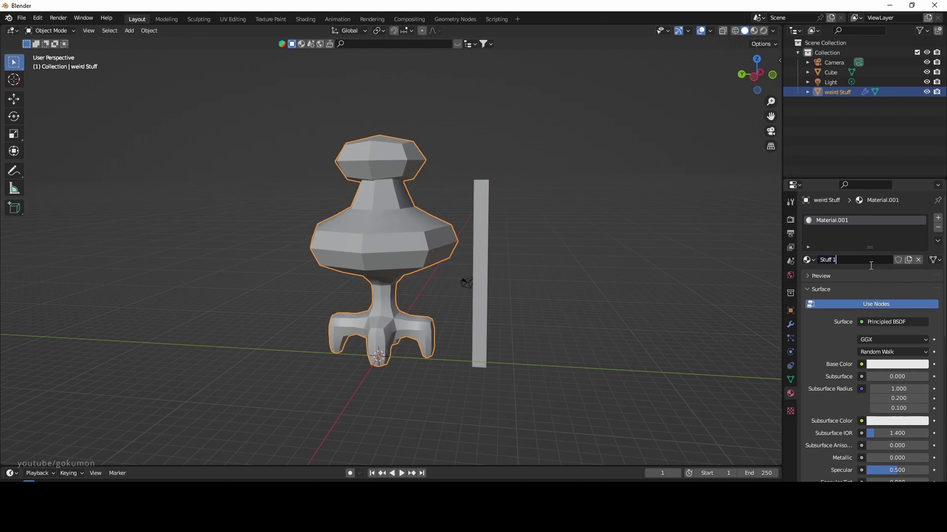
key(ctrl+a)
key(Return)
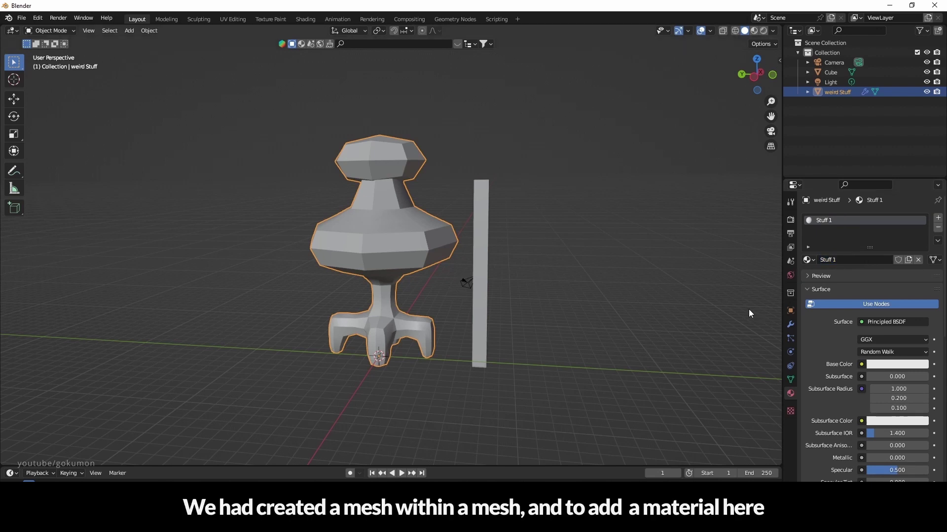
- In Edit Mode, select all faces of weird Stuff's top cap
click(658, 317)
click(380, 265)
scroll(374, 169, up, 3)
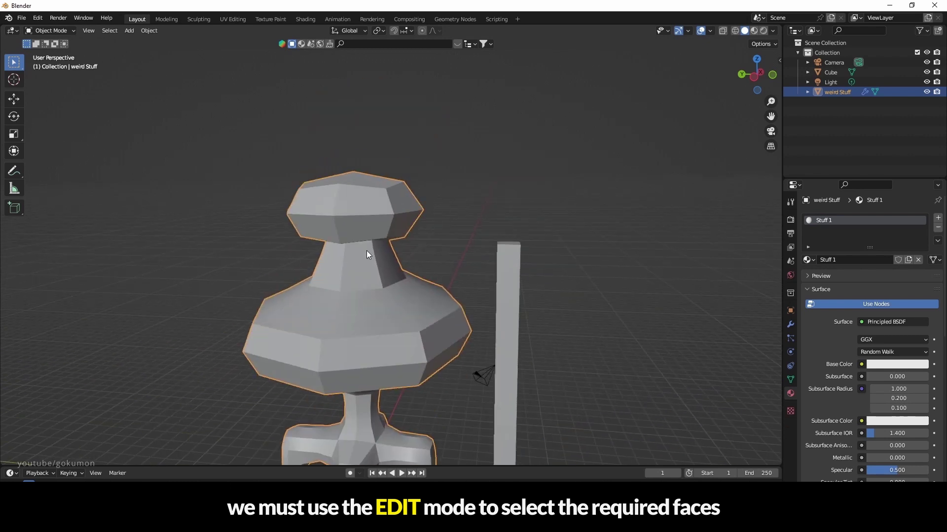
middle_drag(364, 241, 360, 229)
key(Tab)
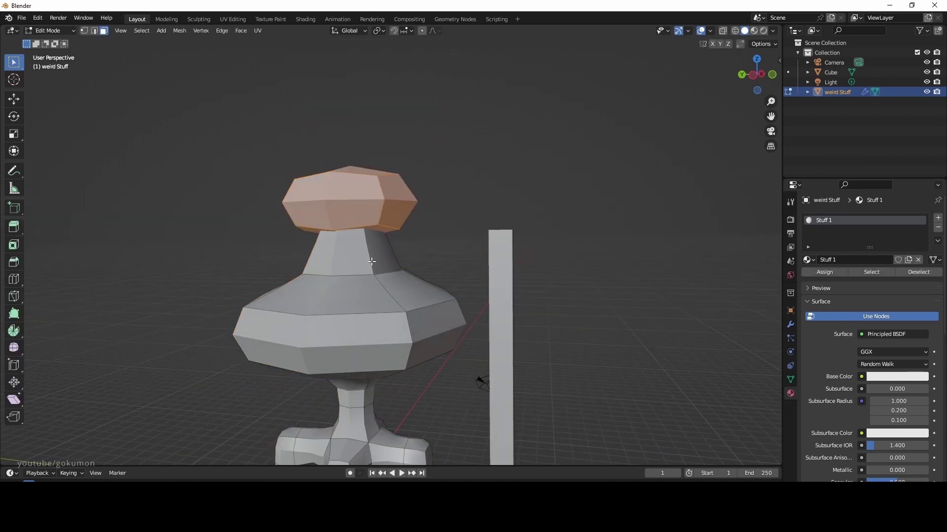
click(360, 276)
click(343, 199)
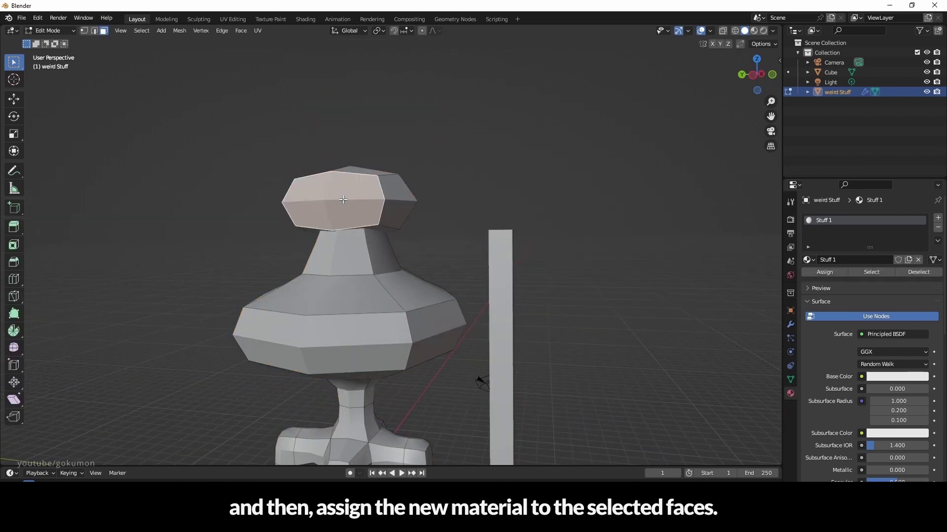
key(l)
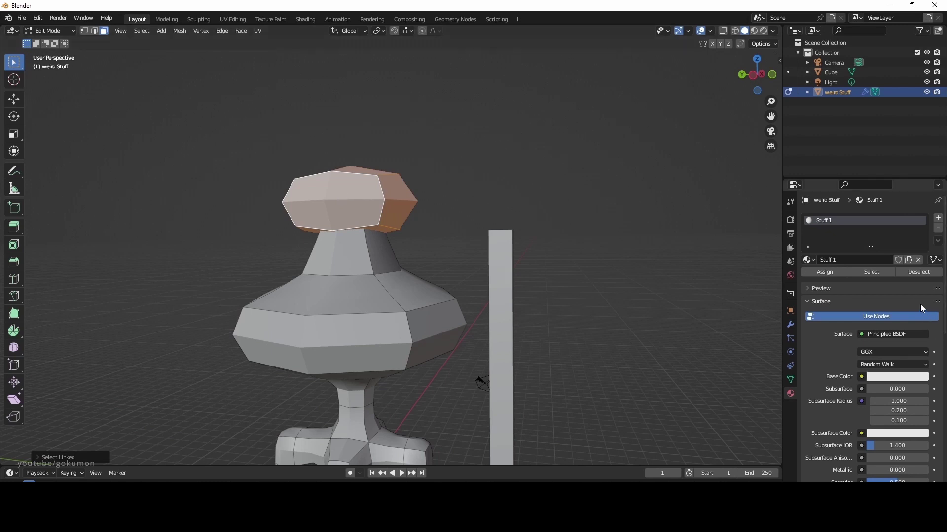
- Add a second material slot with a new material 'Stuff 2' and assign it to the cap
click(938, 217)
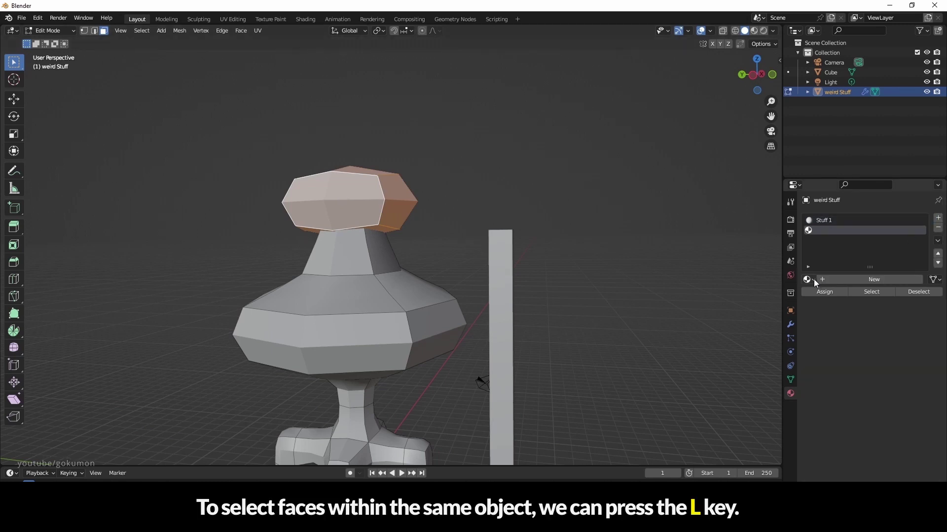
click(843, 279)
double_click(863, 279)
text(Stuff 2)
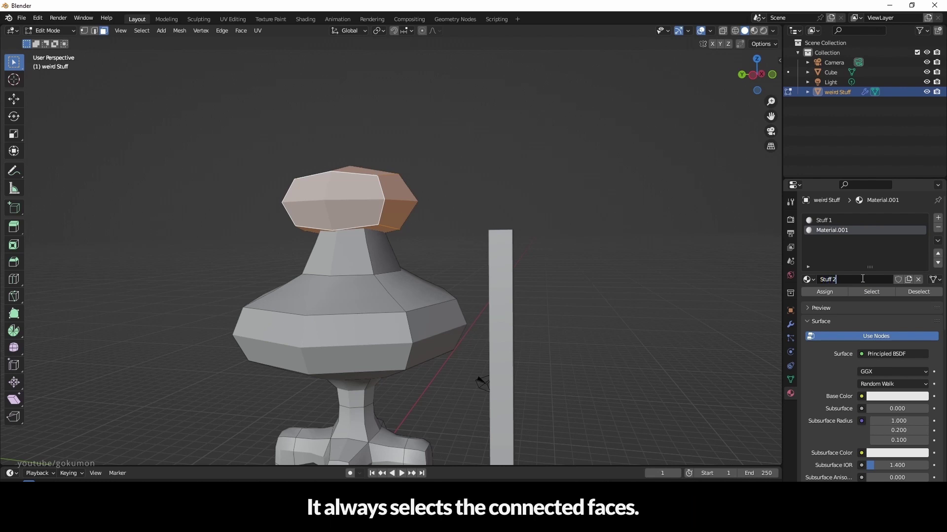
key(Return)
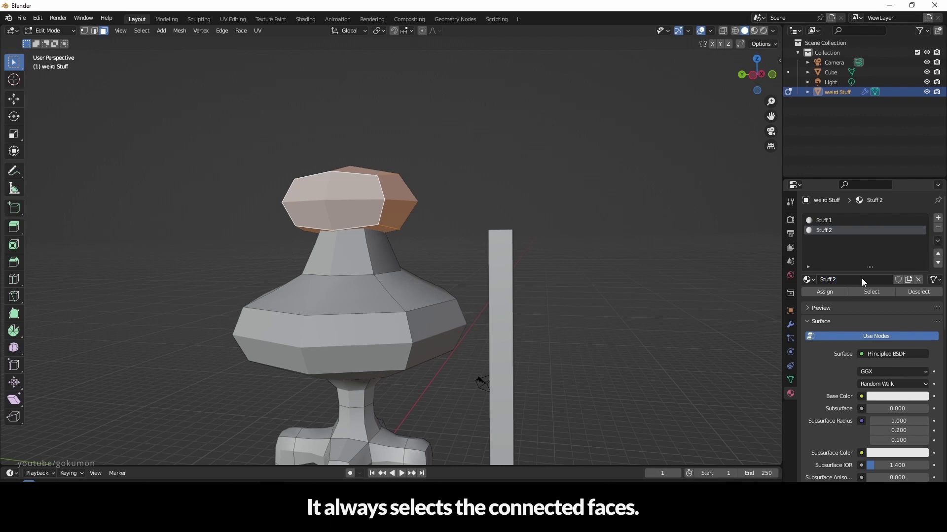
click(825, 291)
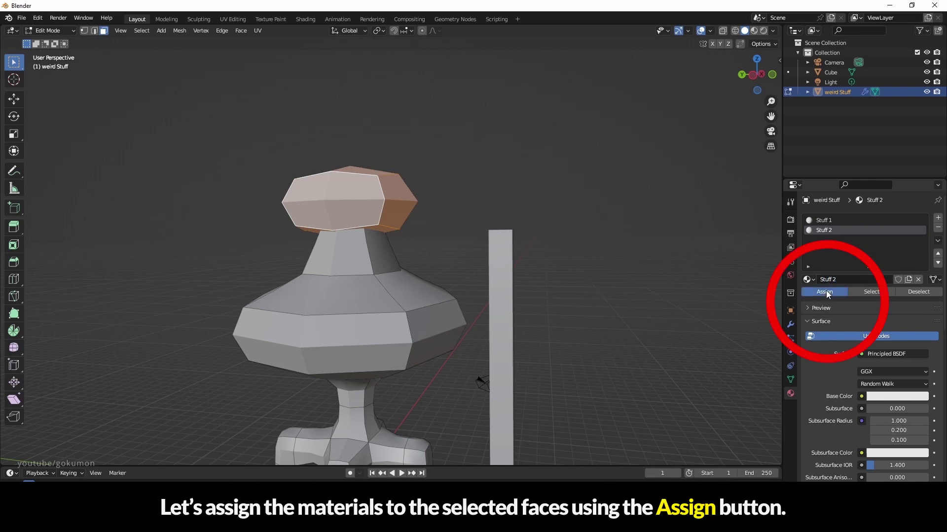
key(Tab)
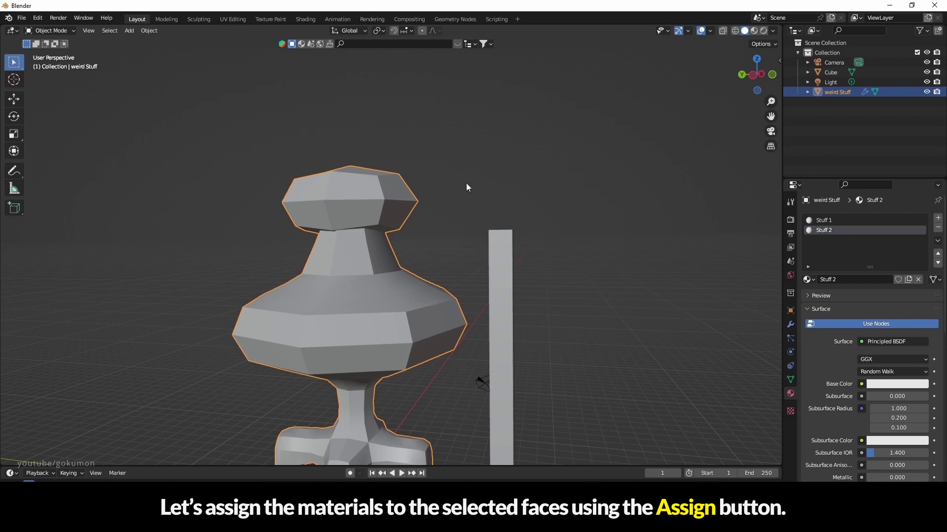
key(Tab)
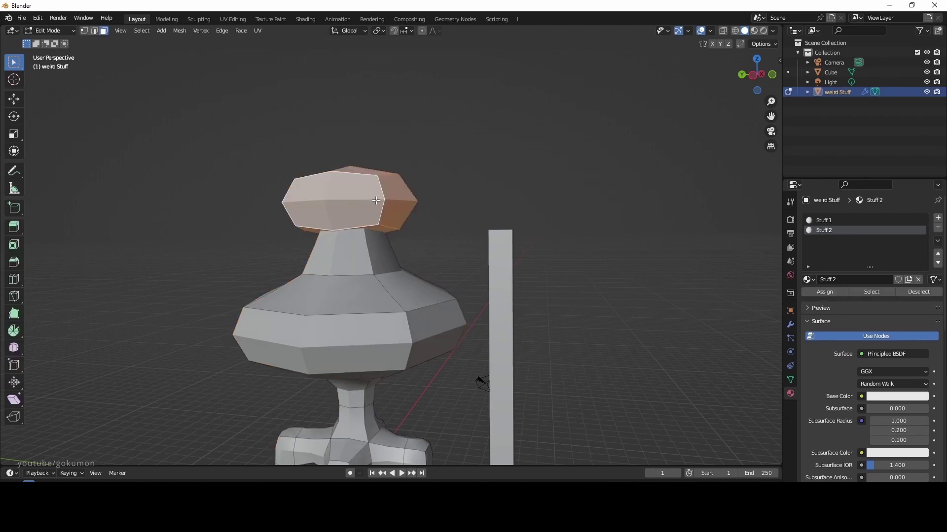
- Set the Stuff 2 material's base colour to red
key(Tab)
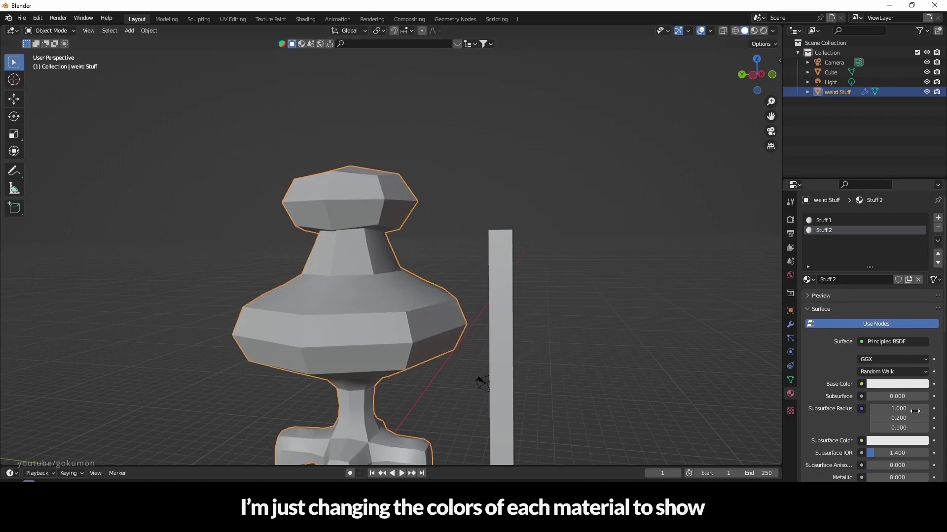
click(894, 385)
click(872, 294)
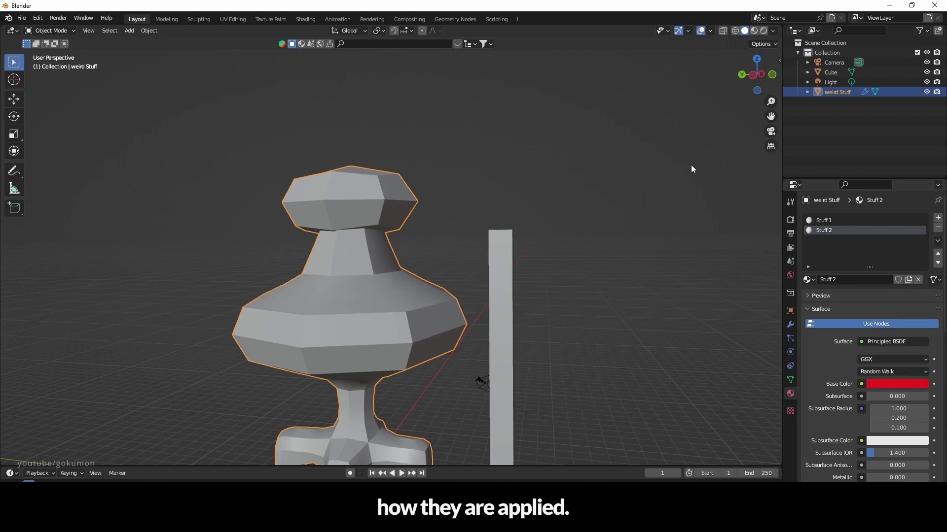
- Switch the viewport to Material Preview and set Stuff 1's base colour to green
click(754, 31)
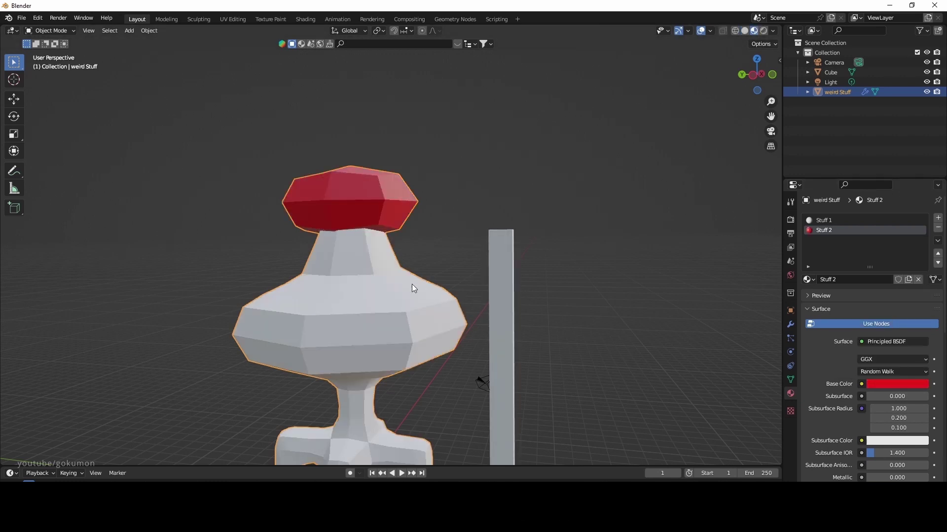
click(851, 220)
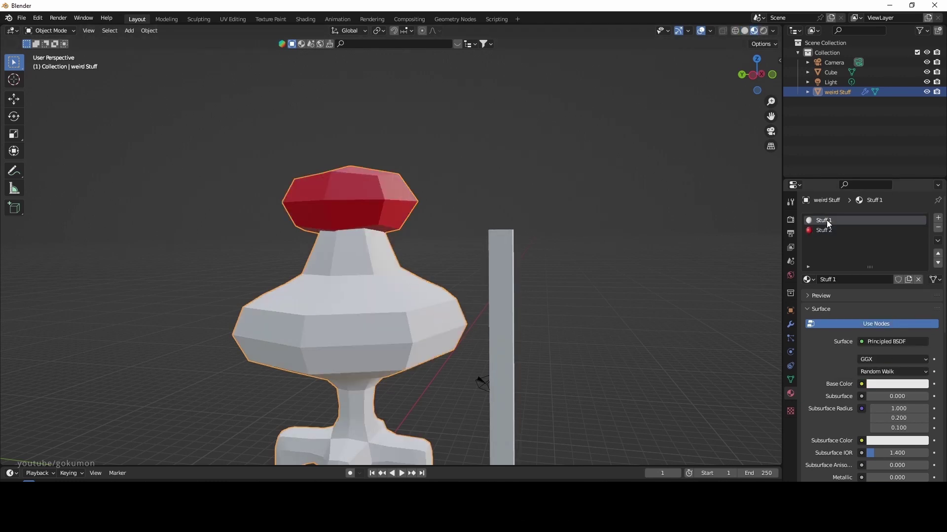
click(898, 383)
drag(883, 283, 832, 267)
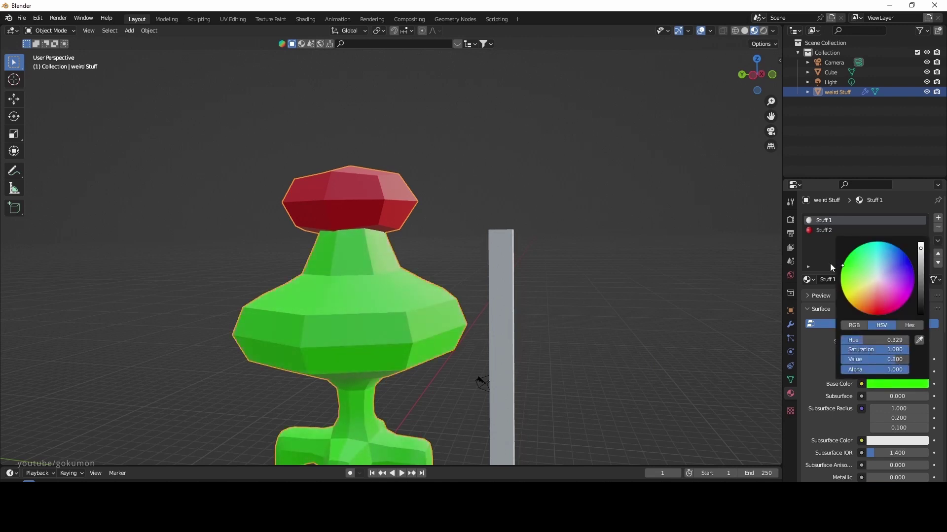
- Give the Cube column a new material named 'Stuff 3'
click(500, 306)
click(874, 257)
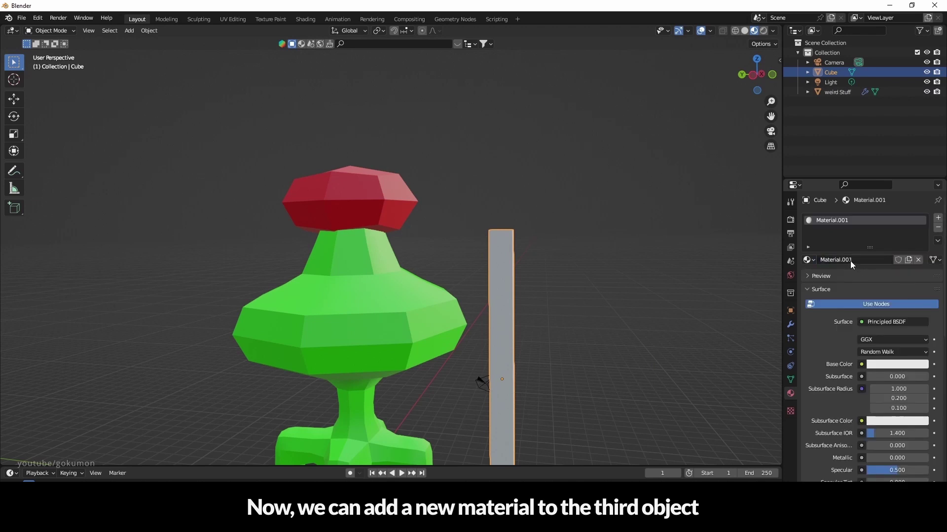
click(851, 260)
text(Stuff 3)
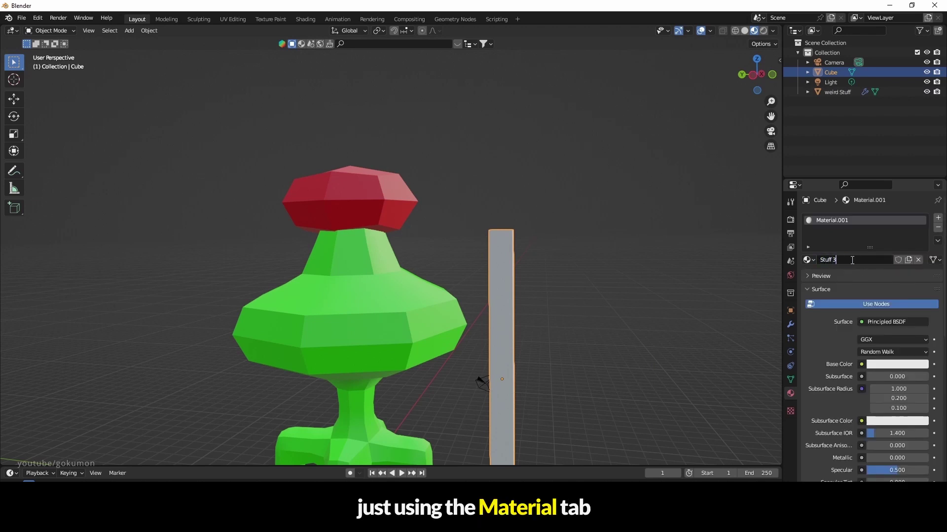
key(Return)
- Set Stuff 3's base colour to blue and split the 3D view into two side by side
click(893, 366)
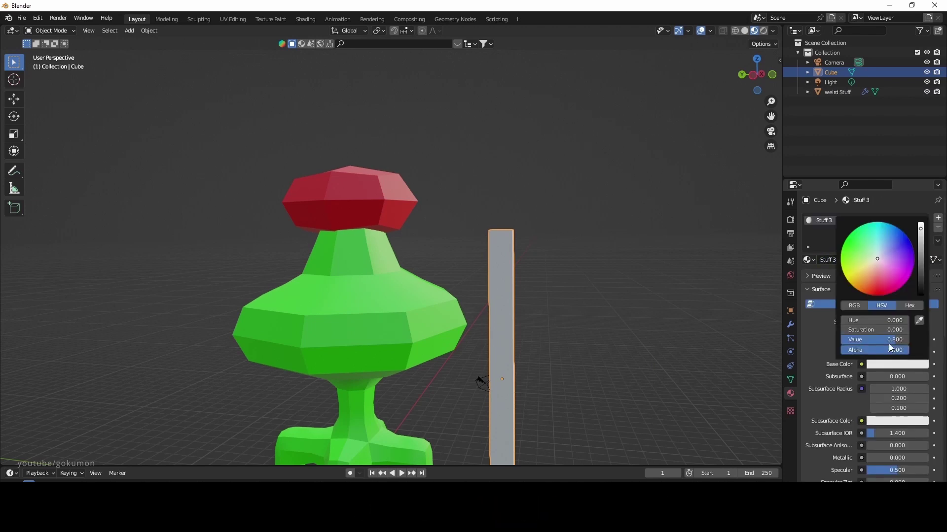
drag(878, 259, 855, 284)
middle_drag(584, 288, 303, 212)
drag(6, 28, 392, 67)
- Change the left area's editor type to UV Editor
click(12, 31)
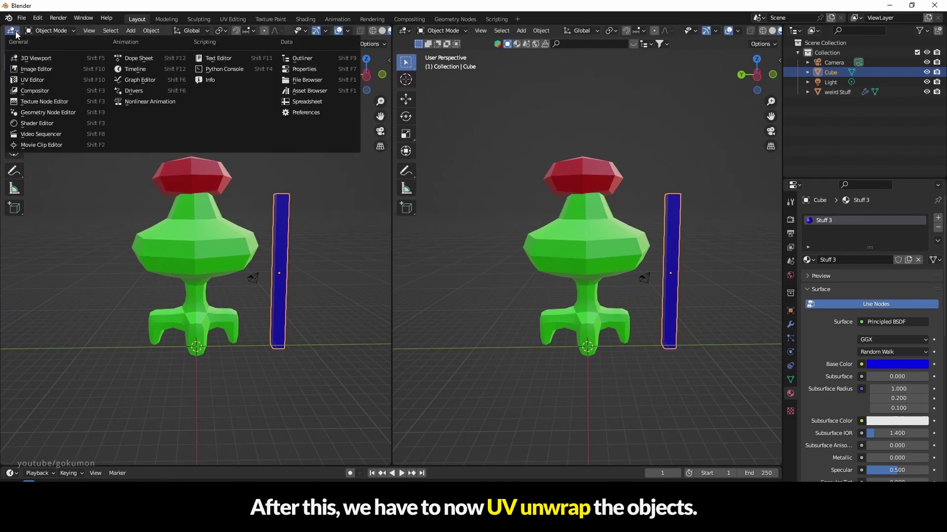
click(32, 79)
middle_drag(537, 252, 579, 256)
- Unwrap the Cube column with Smart UV Project in Edit Mode
click(724, 285)
click(697, 284)
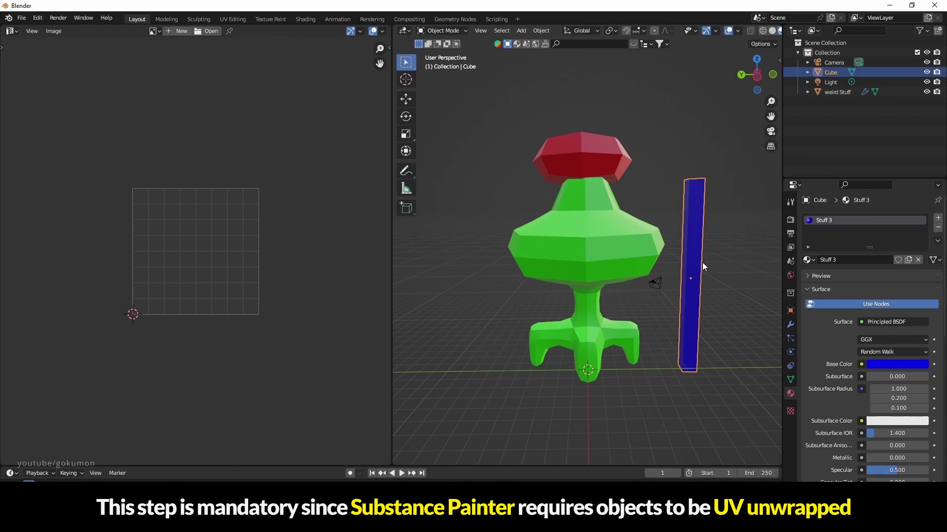
key(Tab)
key(u)
click(700, 309)
key(u)
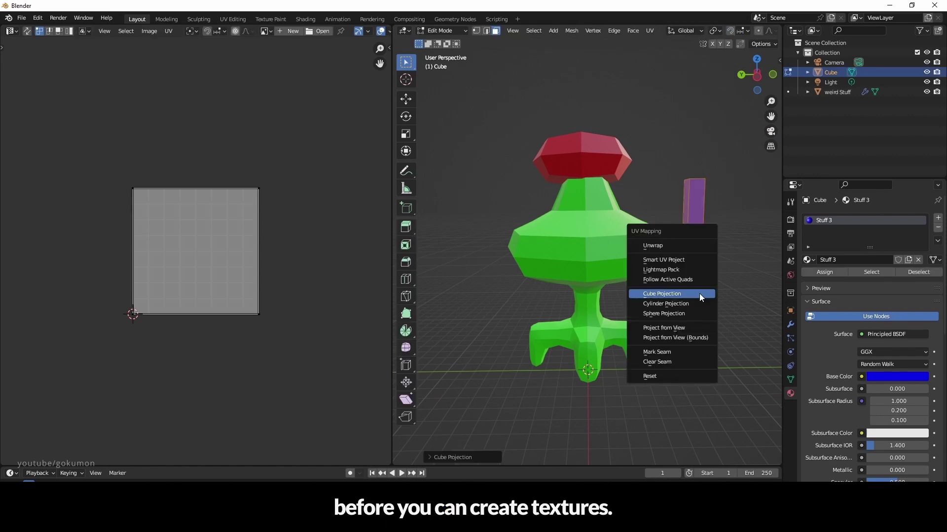
click(673, 259)
click(674, 350)
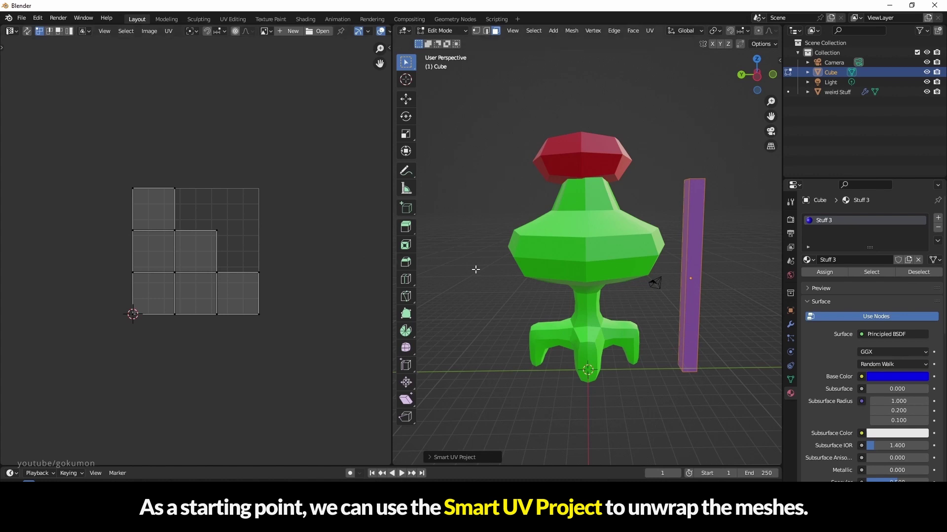
- Select weird Stuff's green body faces and unwrap them with Smart UV Project
key(alt+a)
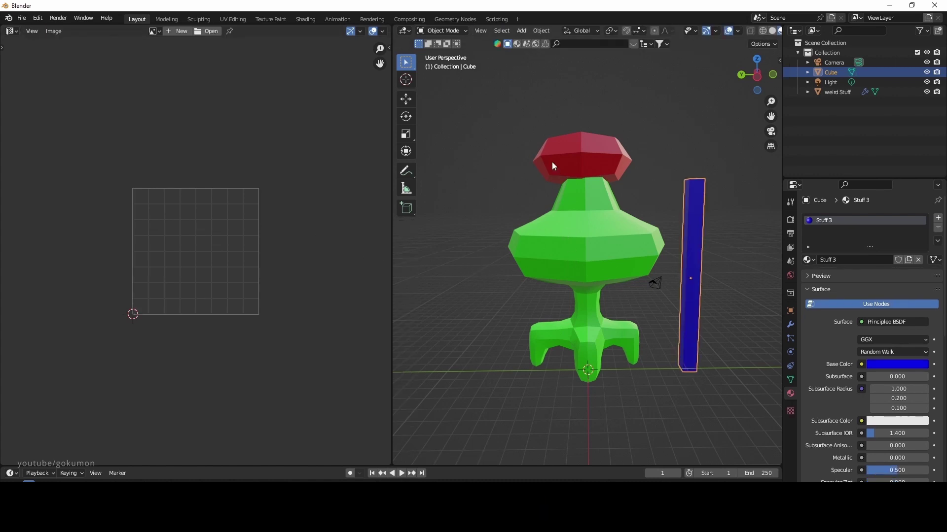
key(alt+q)
key(a)
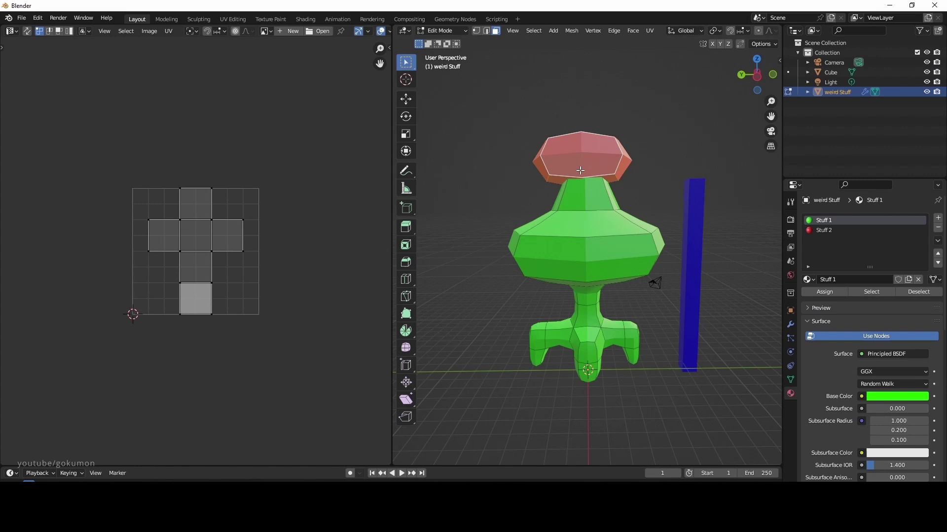
alt+click(601, 219)
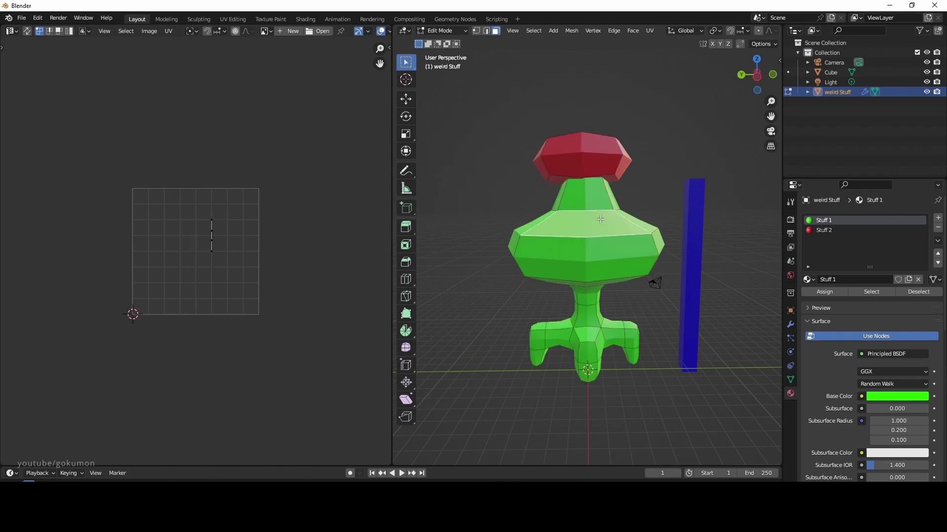
key(l)
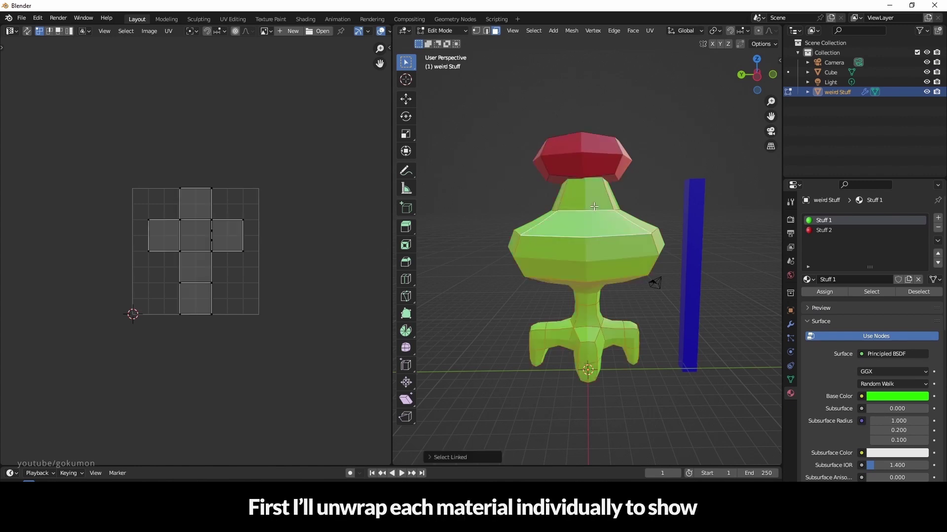
key(u)
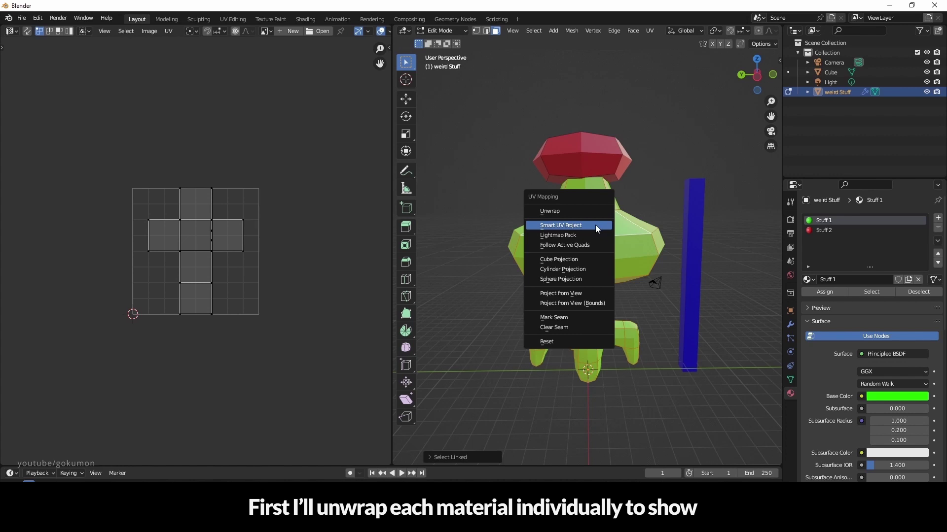
click(594, 225)
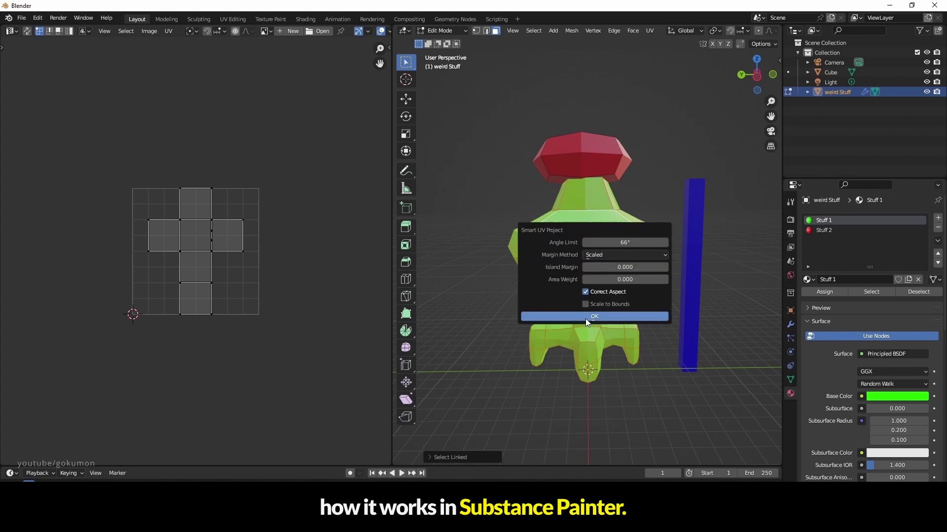
click(587, 318)
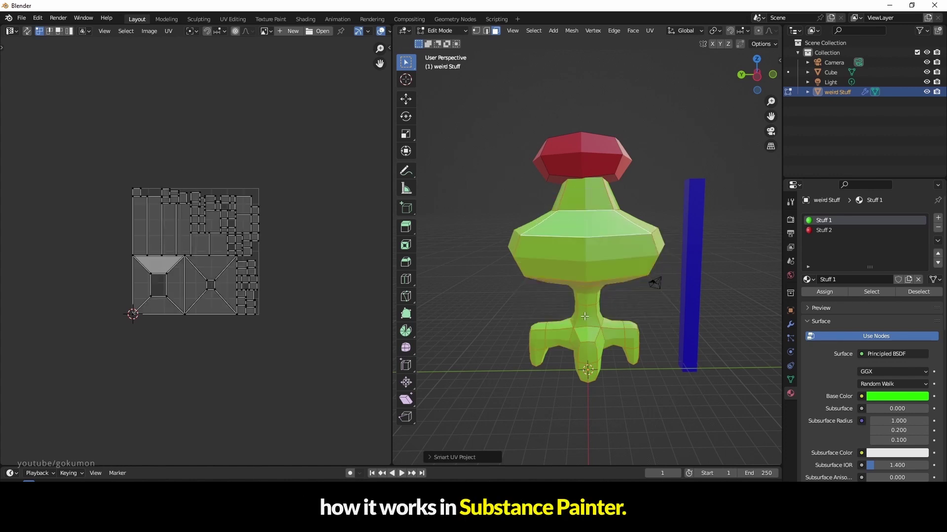
- Select the red cap faces, unwrap them with Smart UV Project, and return to Object Mode
click(569, 157)
key(ctrl+l)
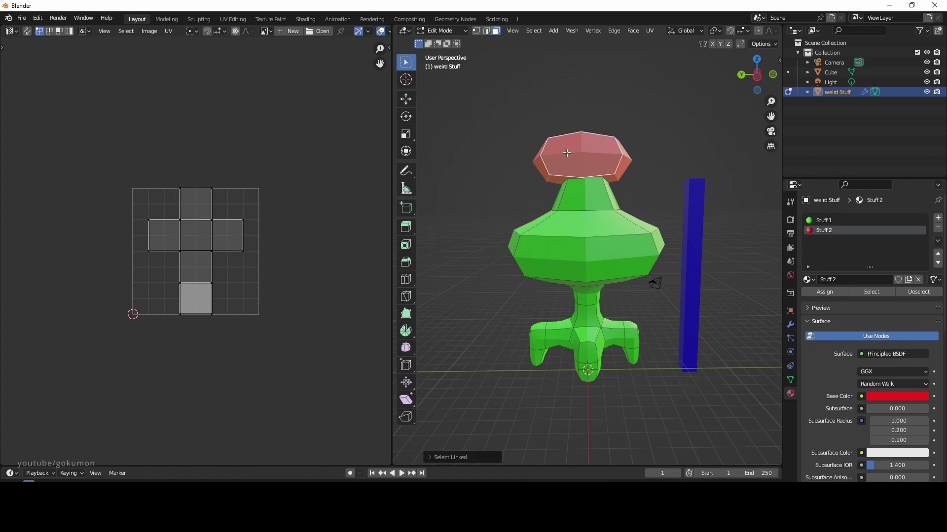
key(u)
click(566, 152)
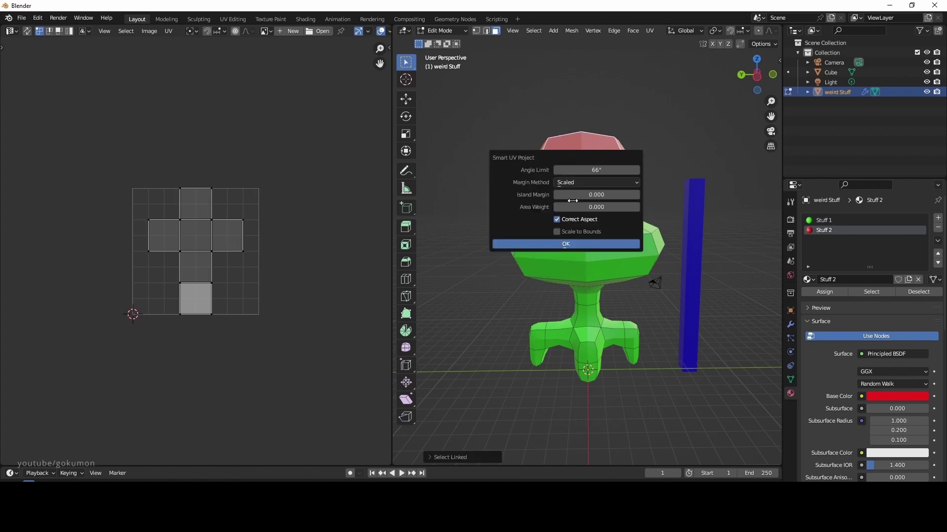
click(566, 243)
key(Tab)
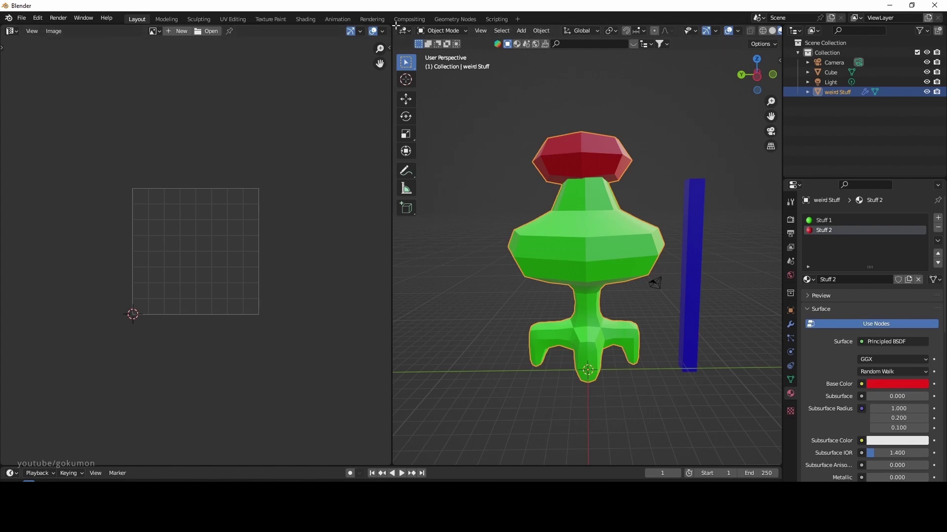
- Save the file, delete the Light and Camera, and select both Cube and weird Stuff
key(ctrl+s)
drag(507, 126, 540, 259)
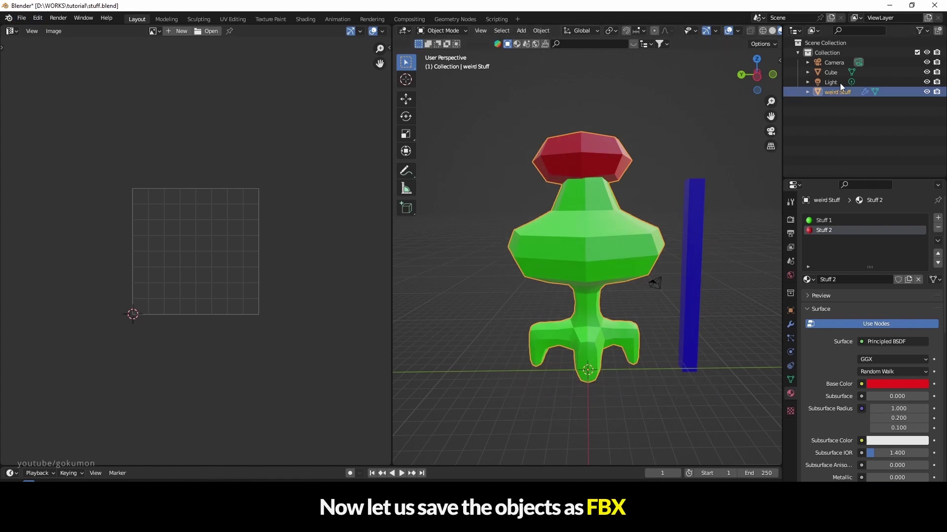
click(840, 82)
key(Delete)
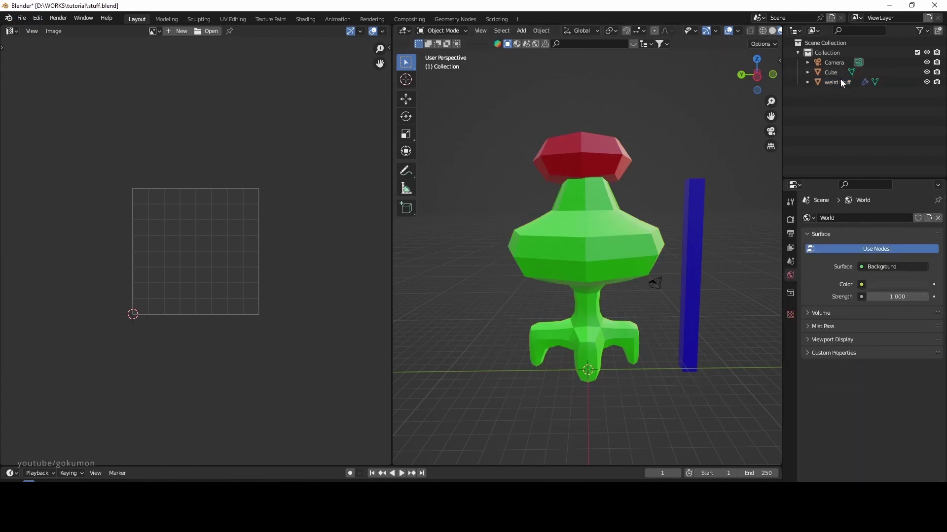
click(834, 65)
key(Delete)
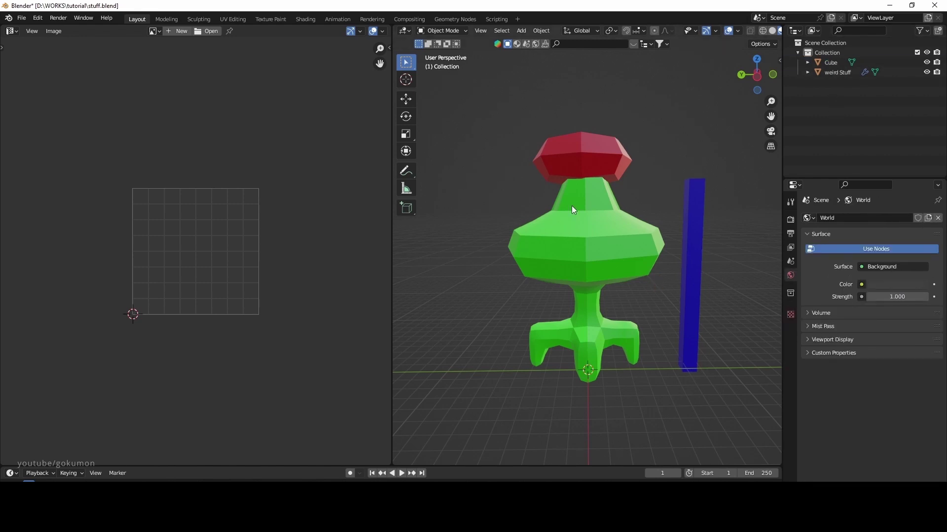
drag(526, 130, 717, 395)
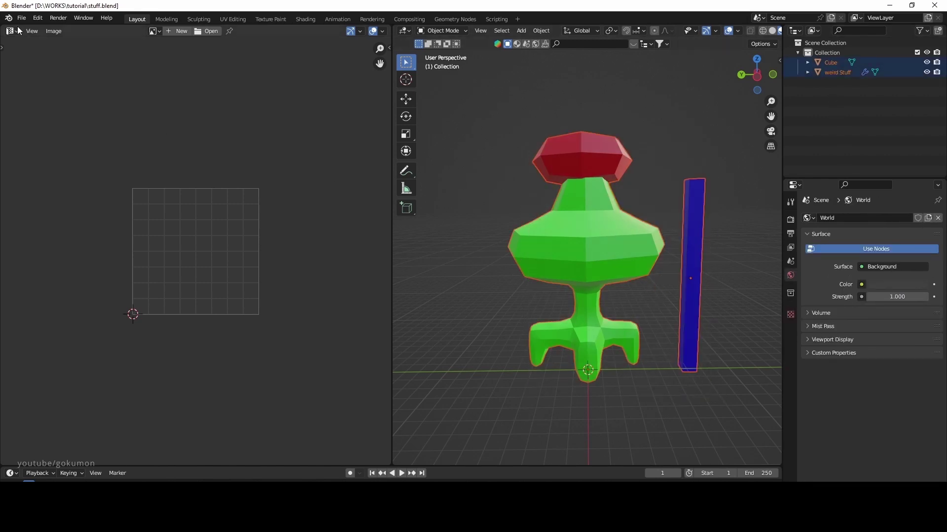
- Export stuff.fbx with Path Mode Copy, embedded textures and Selected Objects only
drag(393, 27, 358, 155)
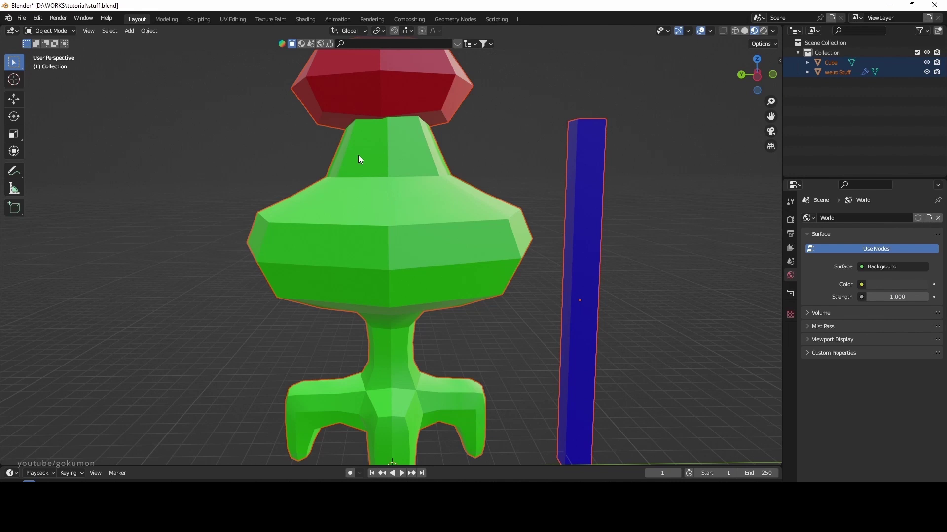
click(26, 17)
mouse_move(60, 162)
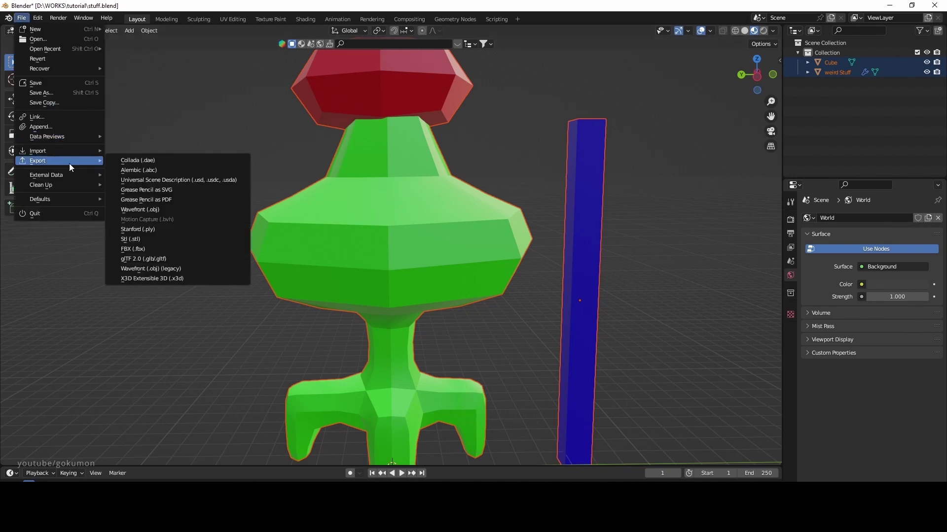
click(146, 249)
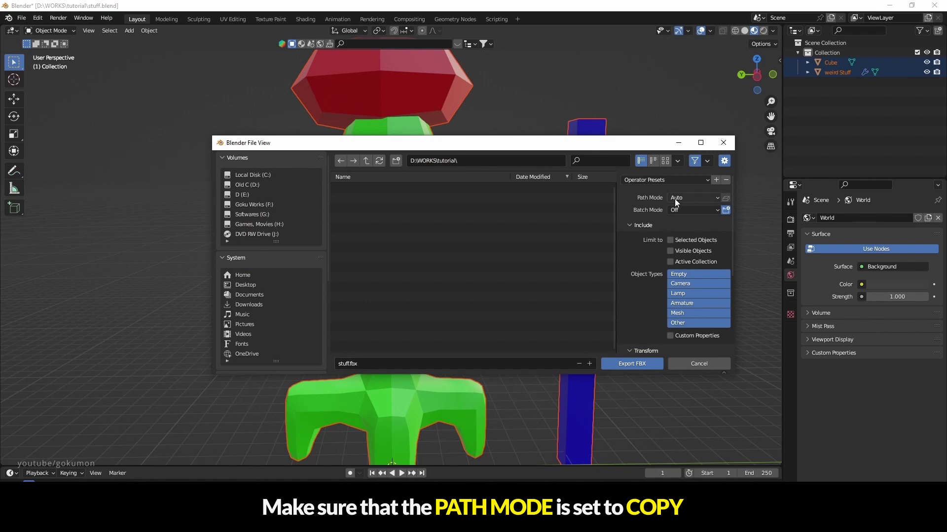
click(689, 197)
click(685, 263)
click(725, 198)
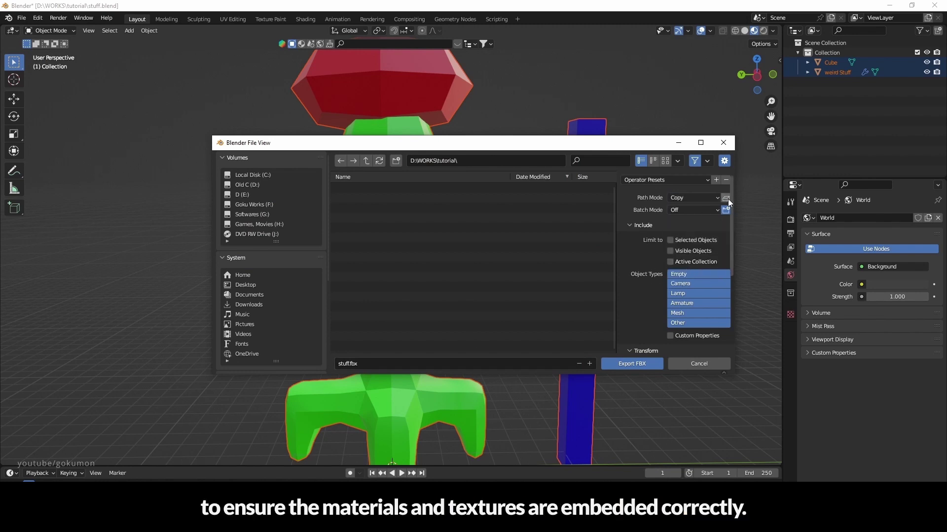
click(670, 241)
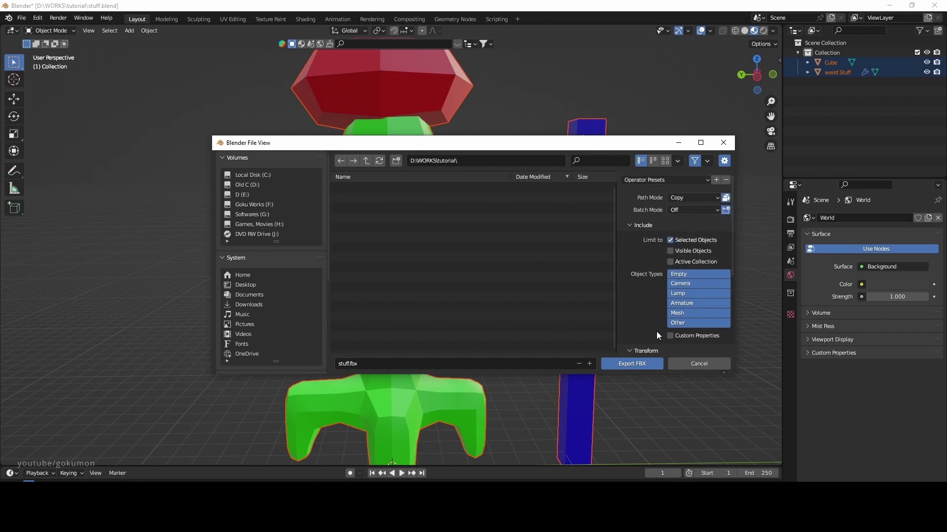
scroll(661, 330, down, 5)
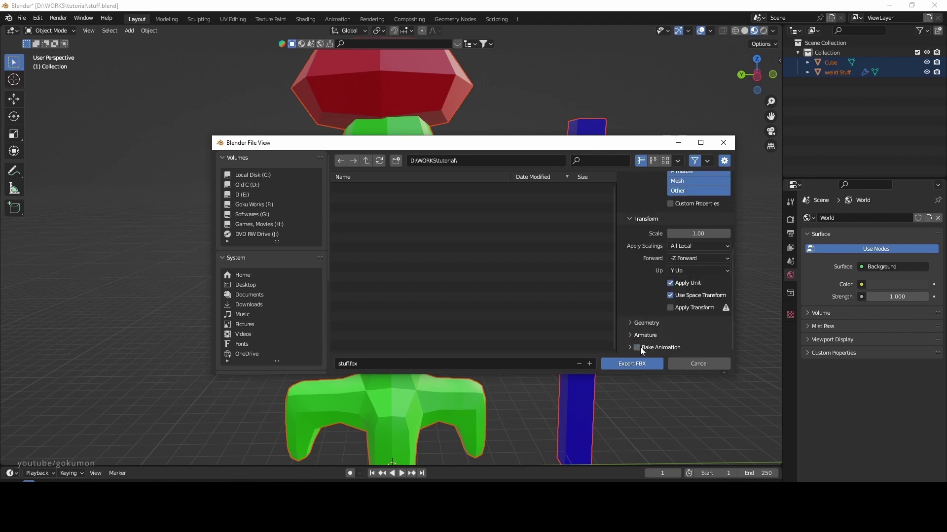
click(636, 365)
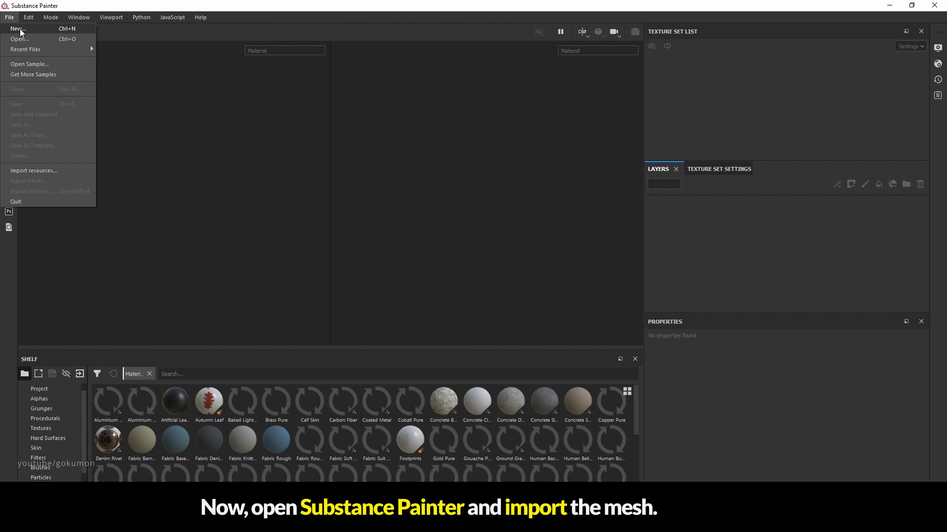
- Try a new Substance Painter project from stuff.fbx; it fails over faces spanning multiple UV tiles
click(20, 33)
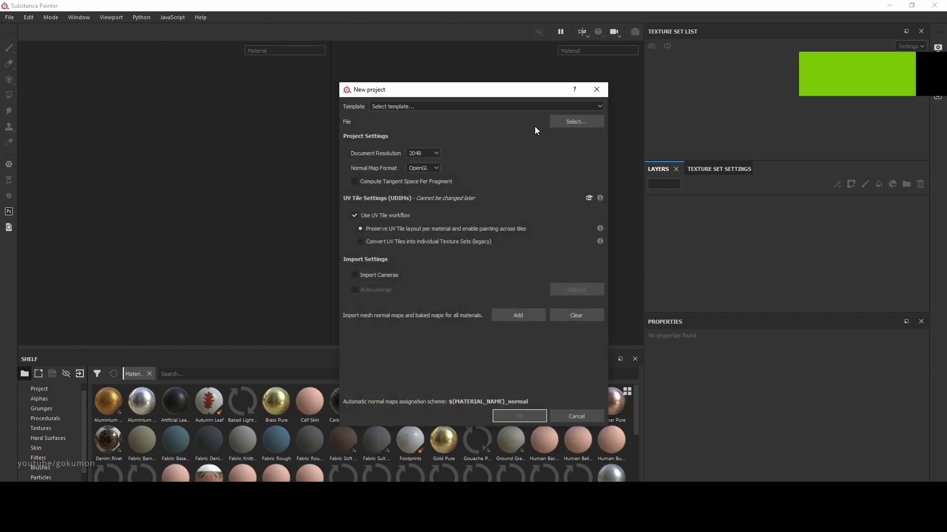
click(576, 121)
double_click(454, 170)
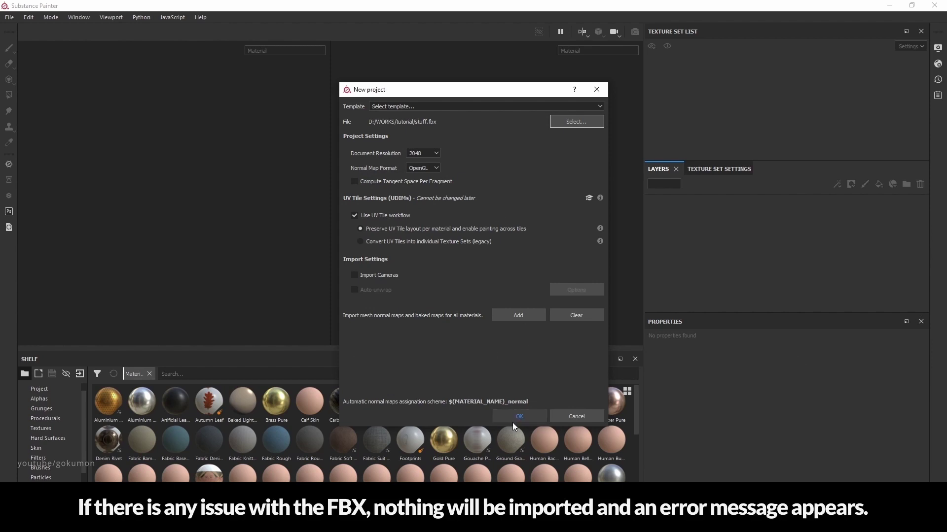
click(517, 416)
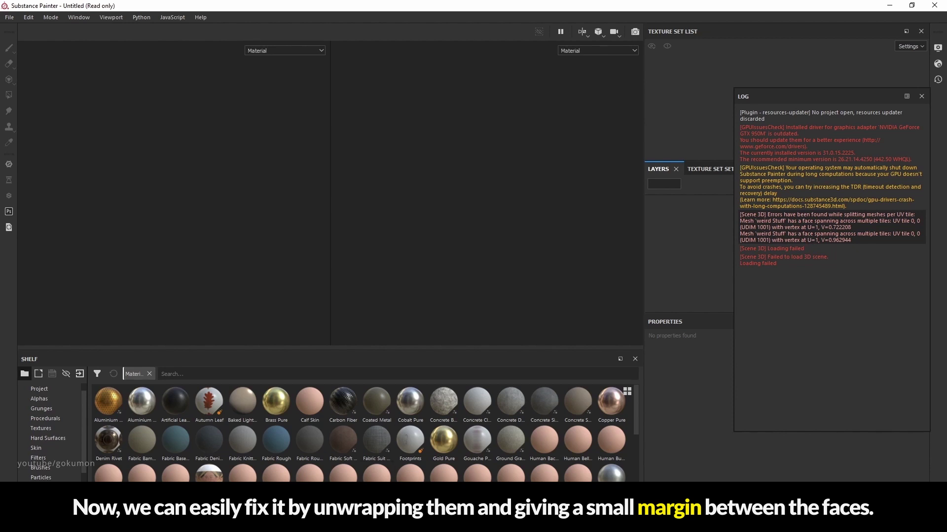
- Back in Blender, select the weird Stuff model alone and enter Edit Mode
key(alt+Tab)
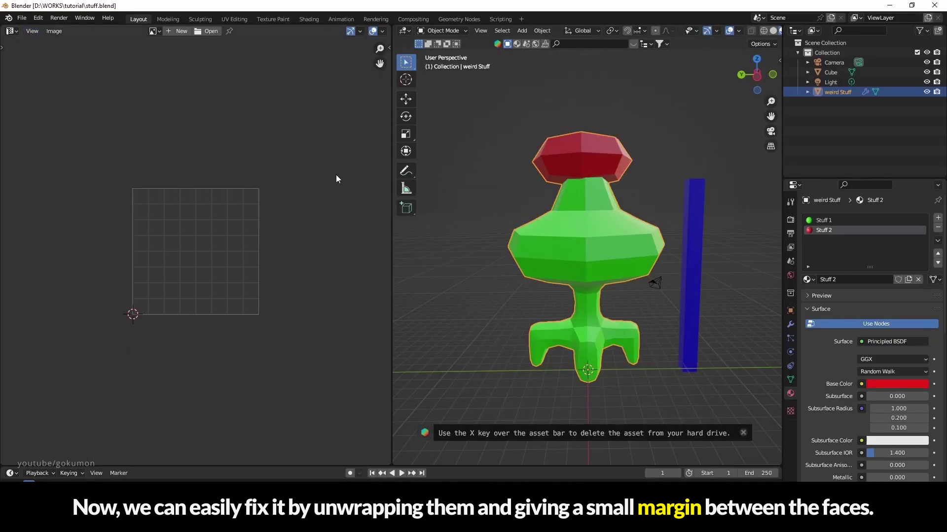
click(649, 199)
click(592, 233)
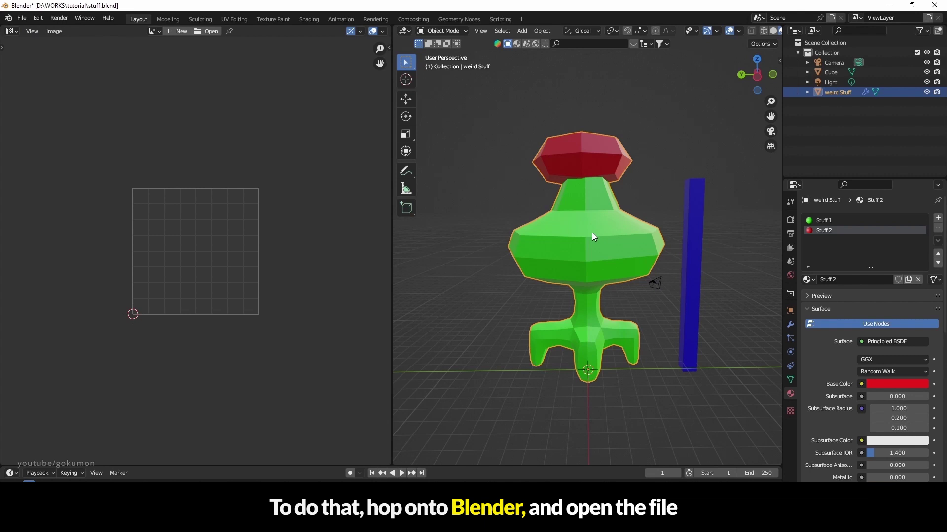
key(Tab)
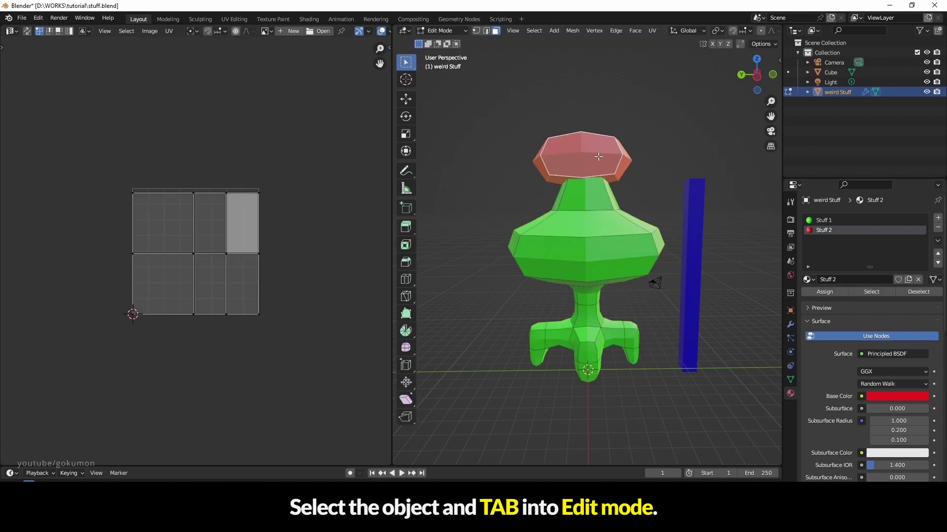
- Select all faces and run Smart UV Project with Island Margin 0.010
key(alt+a)
key(a)
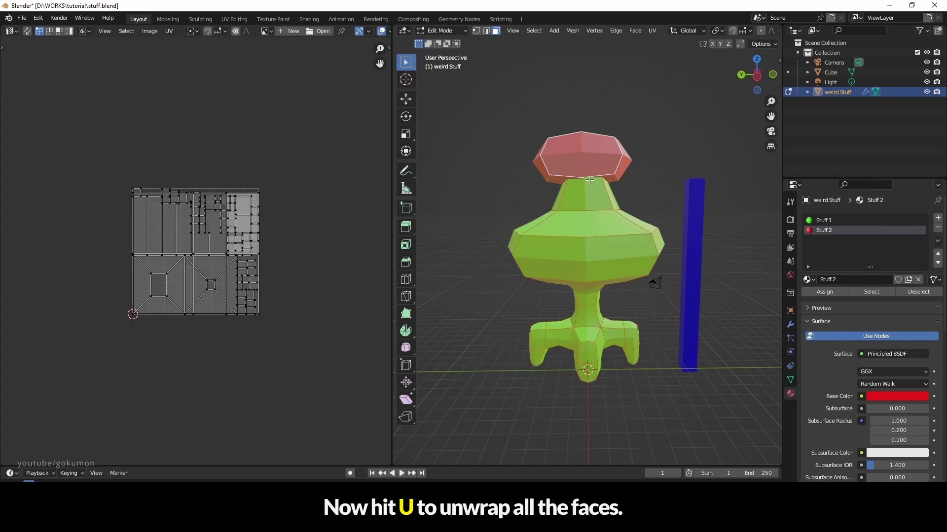
key(u)
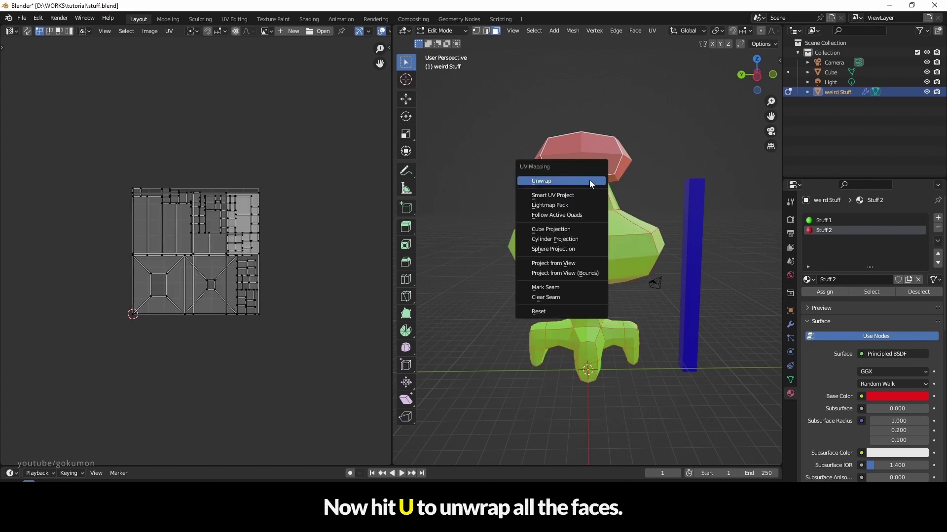
click(567, 198)
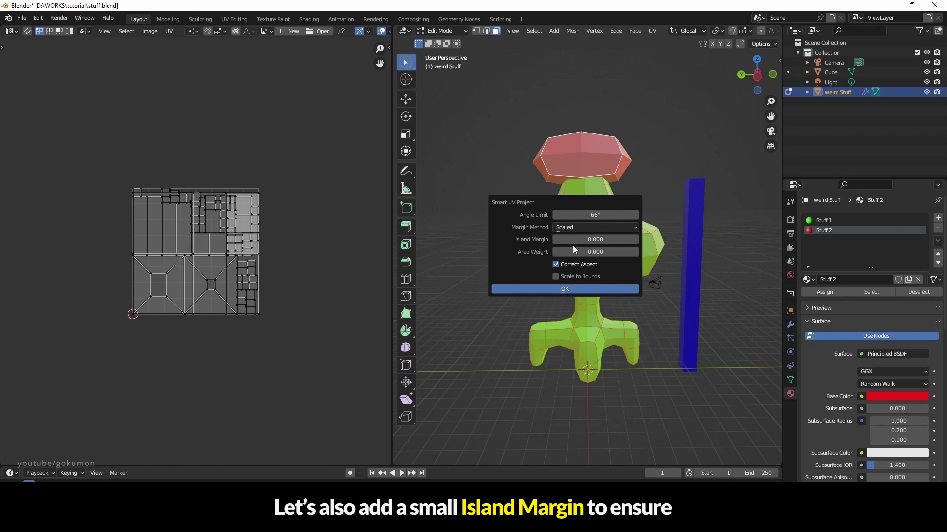
click(635, 239)
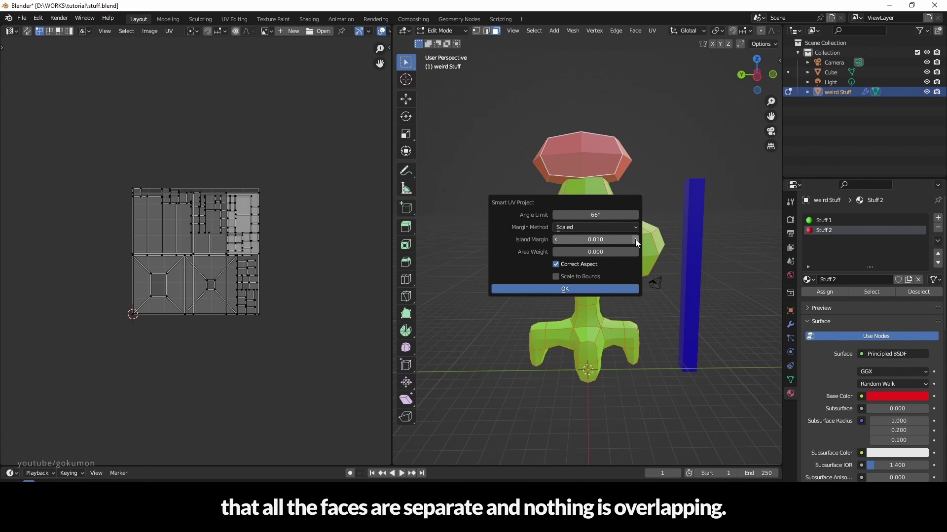
- Apply the unwrap, delete Camera and Light, and export over stuff.fbx with Path Mode Copy
click(583, 291)
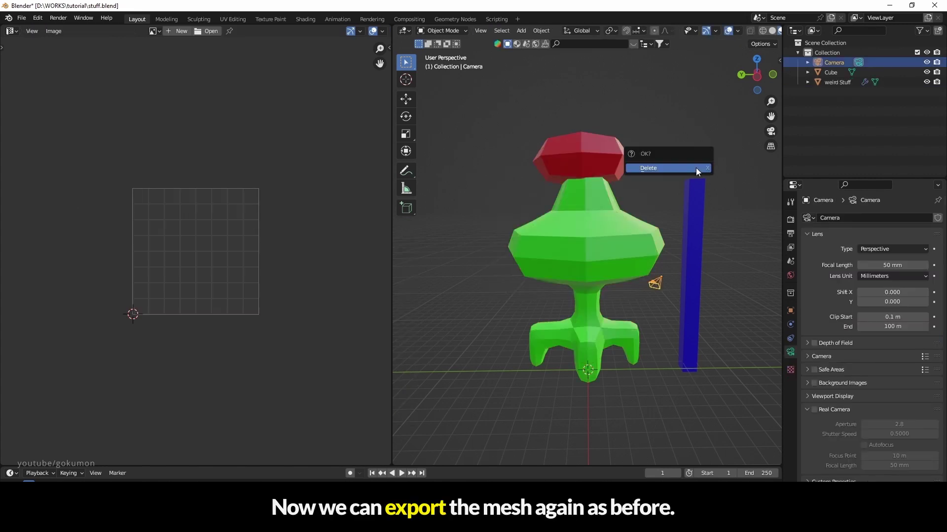
click(696, 166)
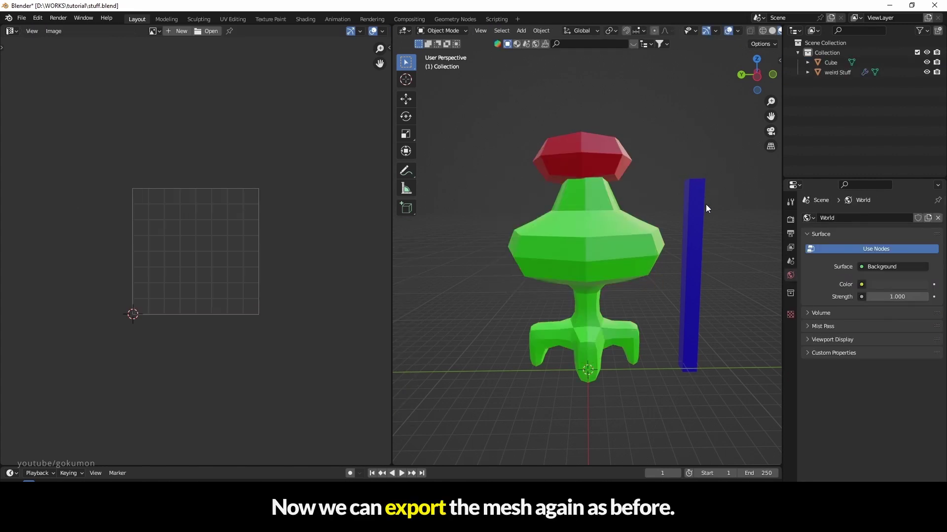
click(27, 18)
mouse_move(50, 161)
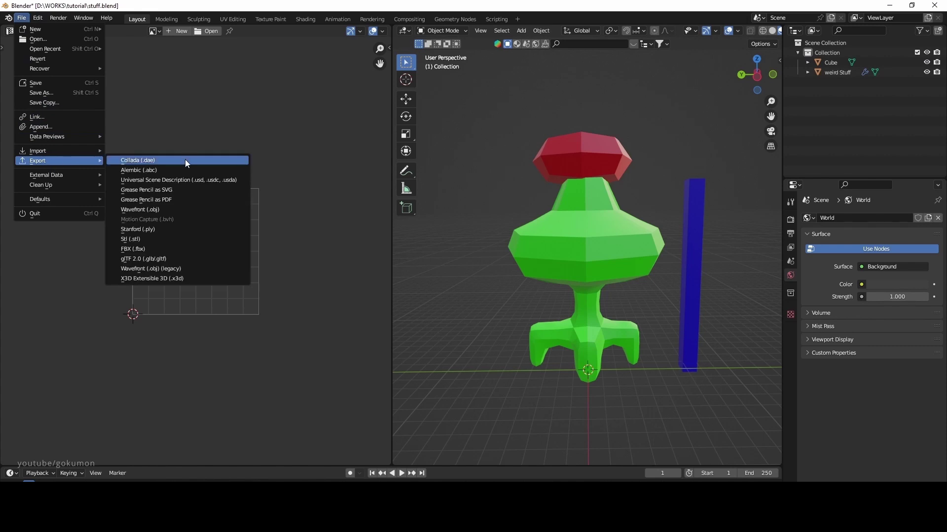
click(126, 249)
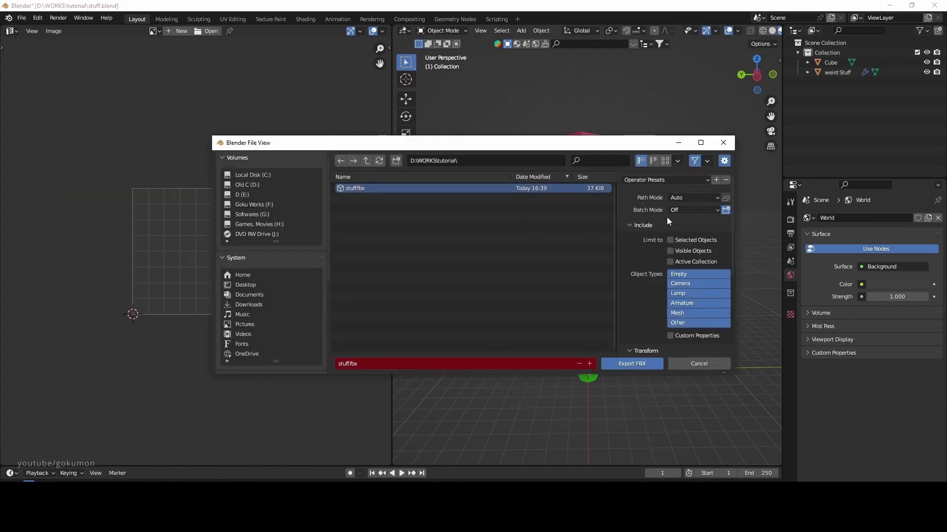
click(680, 198)
click(682, 267)
scroll(670, 238, down, 5)
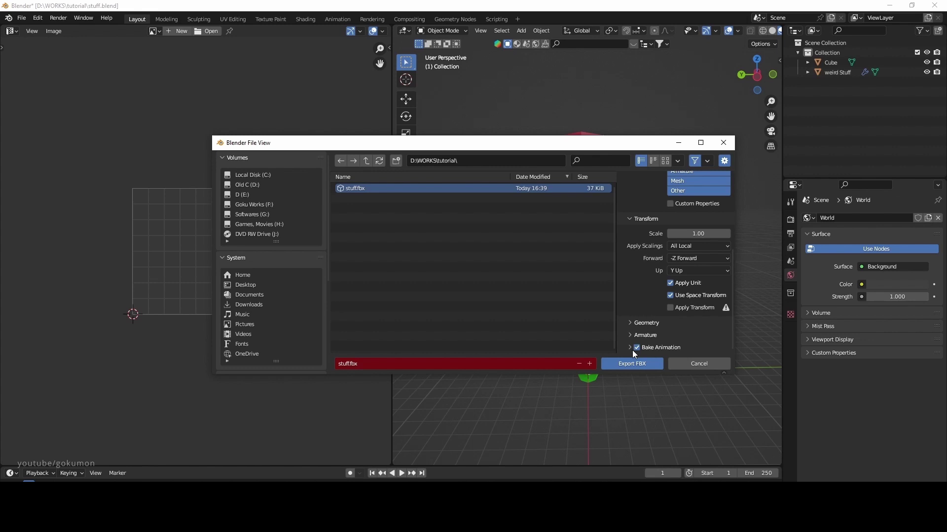
click(633, 364)
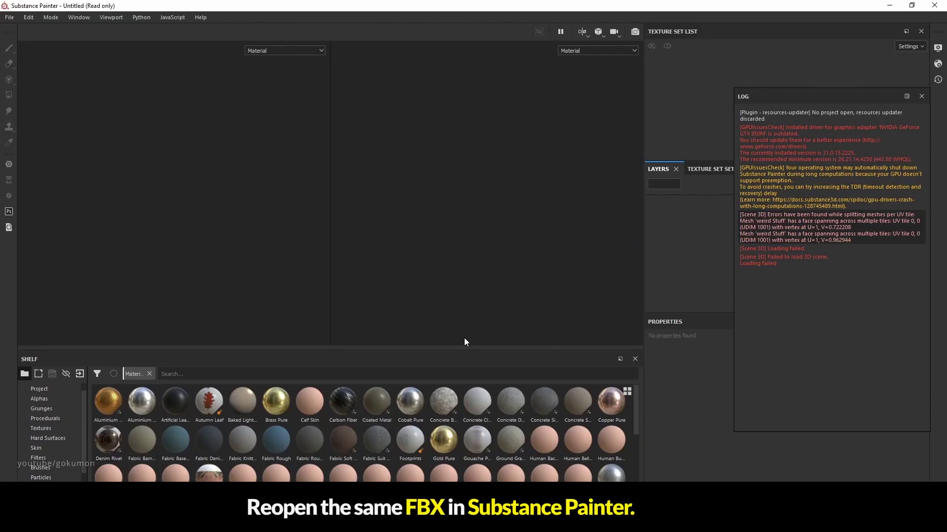
- Build a new project from the re-exported stuff.fbx, discarding the previous project's changes
click(14, 20)
click(18, 26)
click(574, 122)
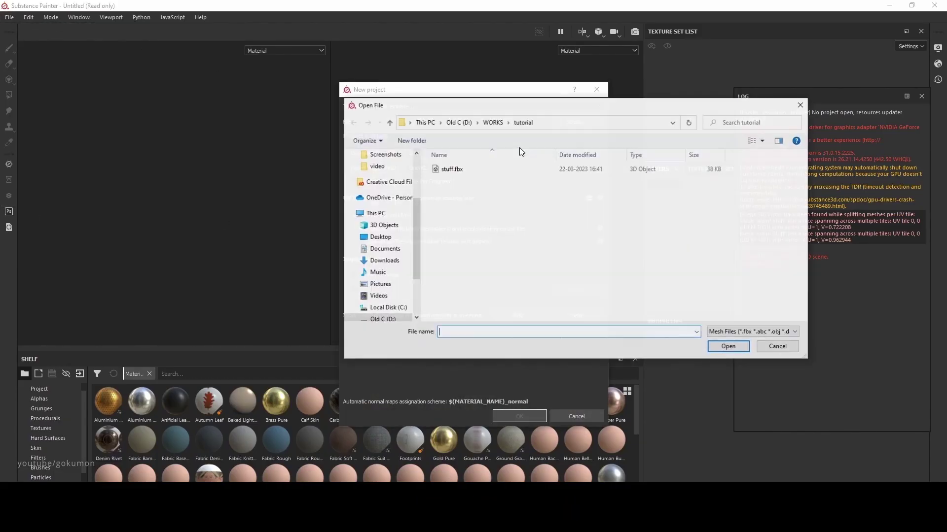
double_click(454, 169)
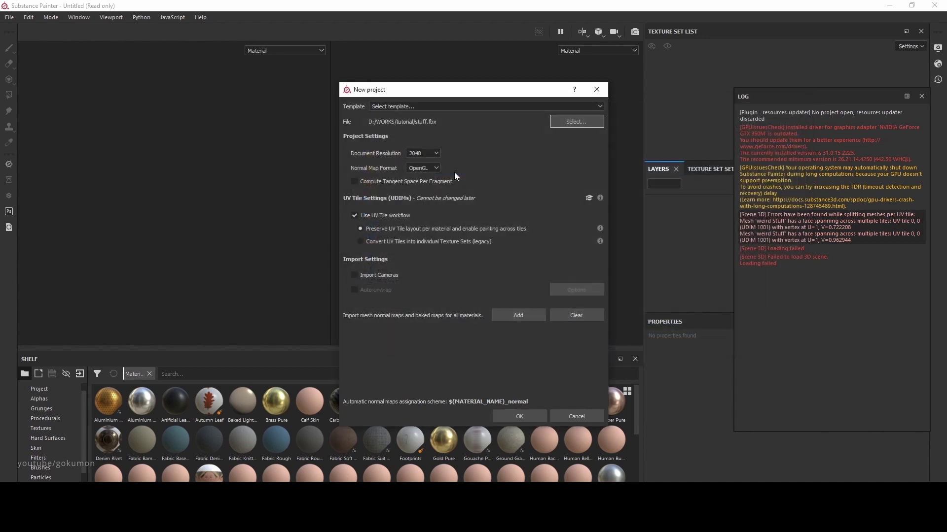
click(523, 416)
click(444, 275)
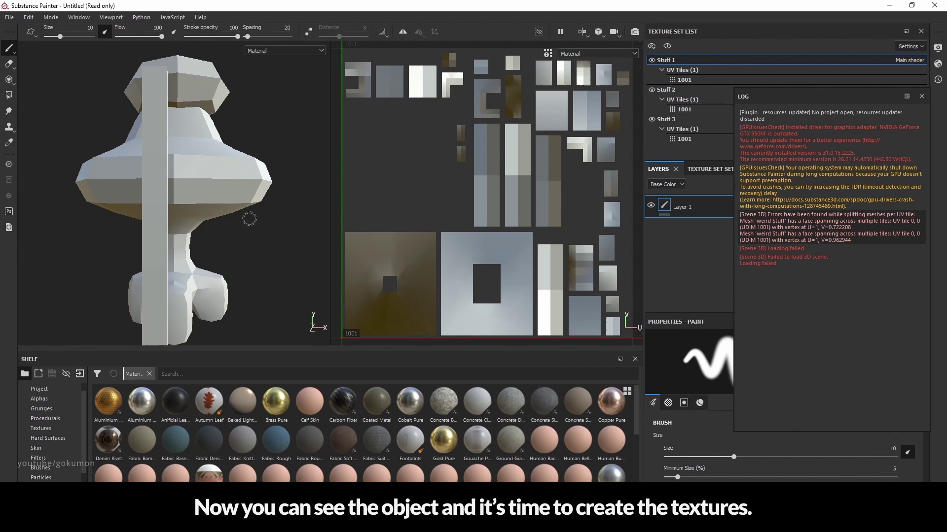
- Close the Log panel and collapse the UV tiles of Stuff 1, Stuff 2 and Stuff 3
mouse_move(249, 218)
alt+mouse_down()
mouse_move(308, 228)
mouse_move(250, 226)
alt+mouse_up()
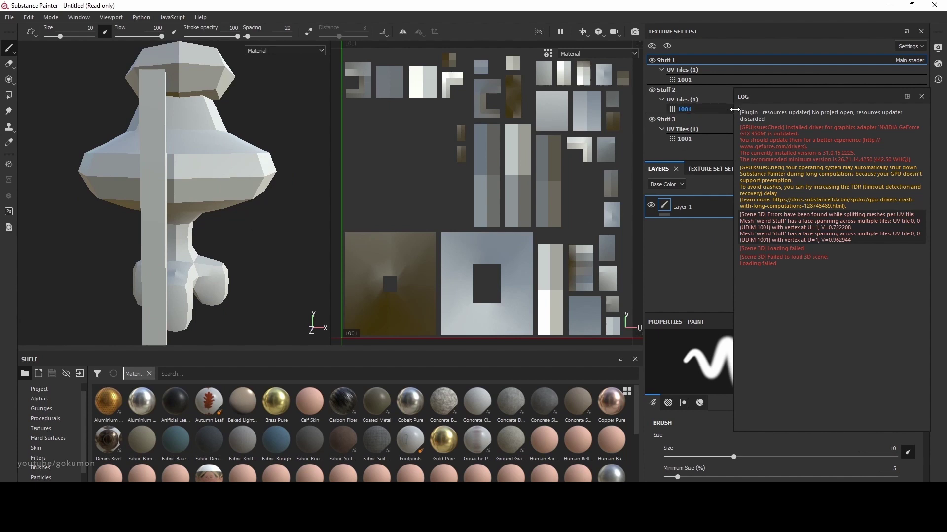
click(921, 96)
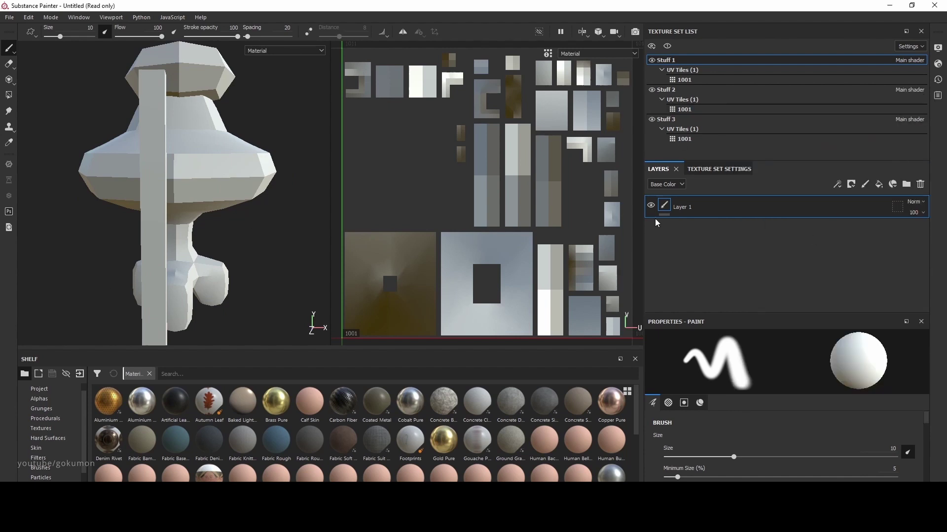
click(664, 69)
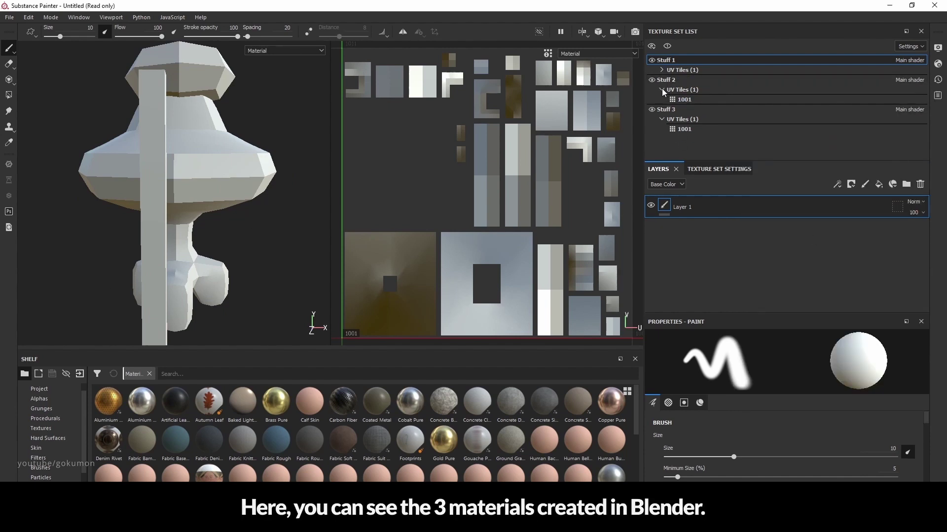
click(661, 89)
click(661, 109)
- Look through the Stuff 3, Stuff 1 and Stuff 2 texture sets, then show Smart materials on the shelf
click(668, 99)
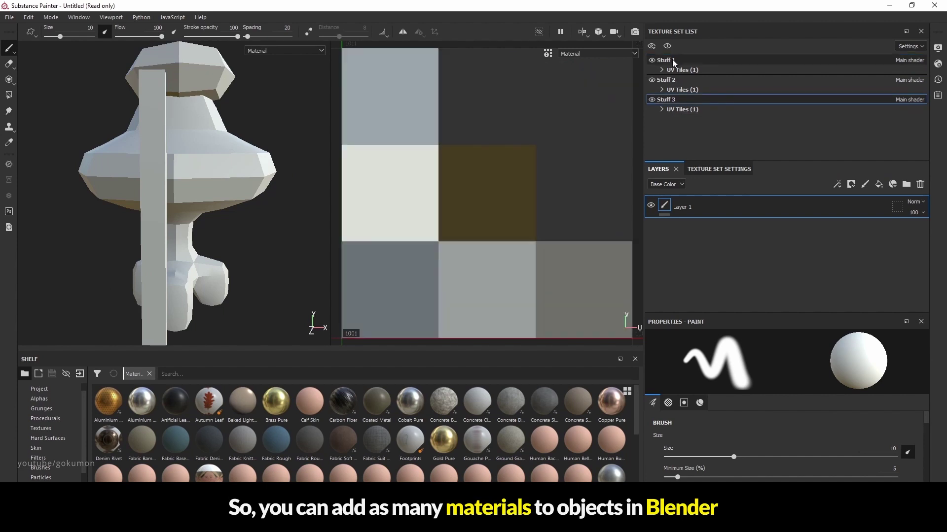
click(672, 60)
click(674, 81)
click(670, 61)
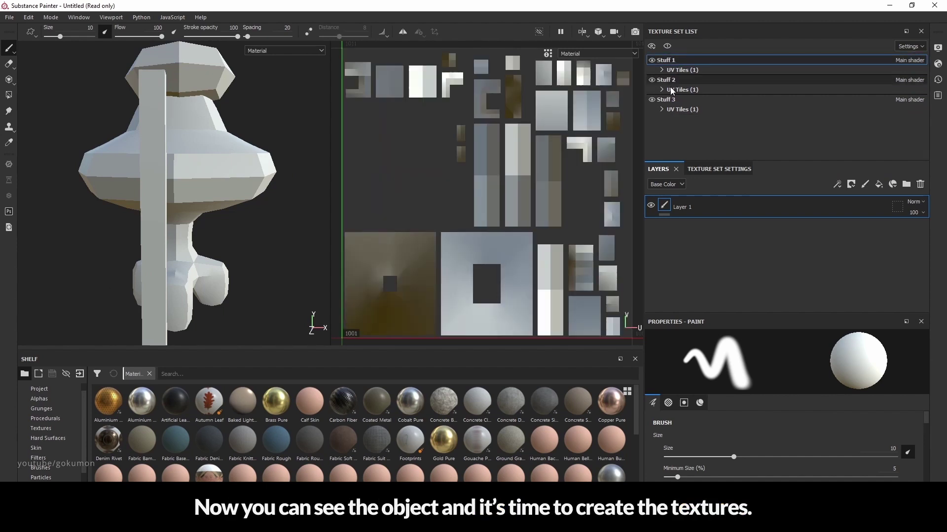
scroll(45, 459, down, 4)
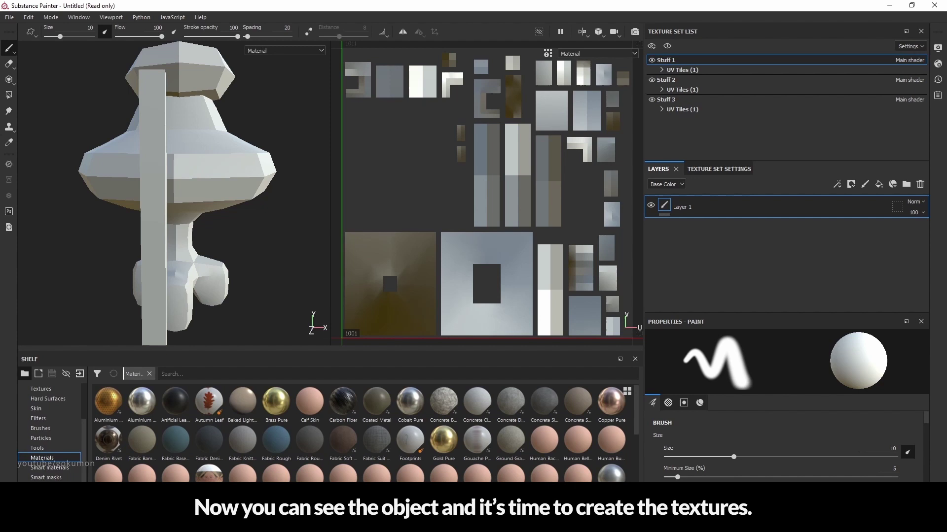
scroll(57, 468, down, 4)
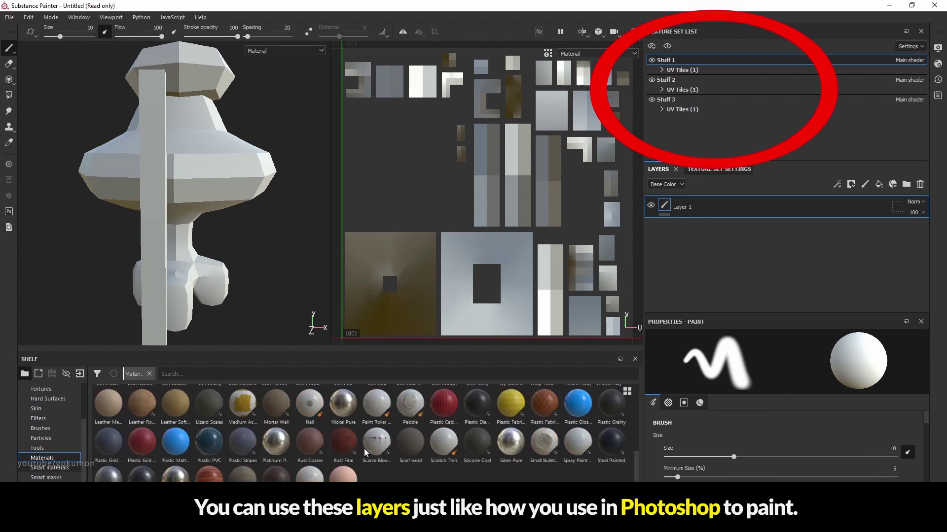
click(50, 467)
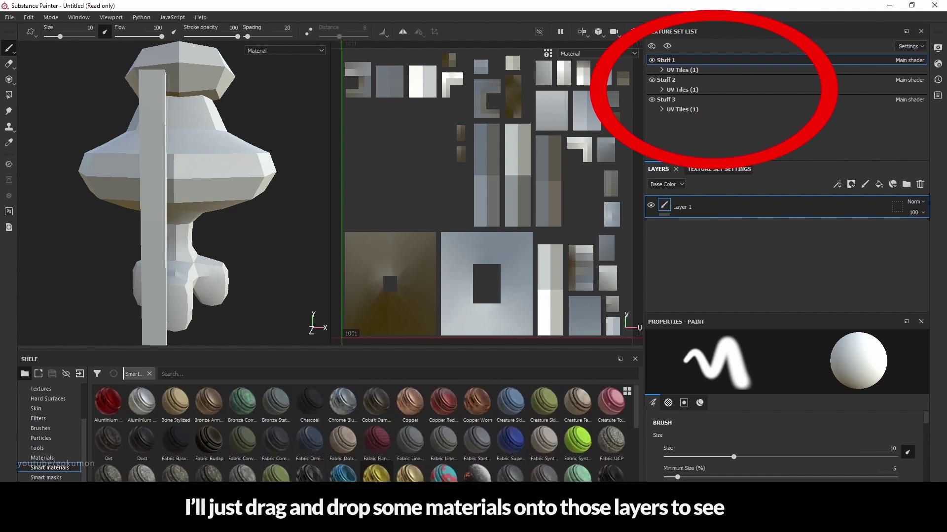
- Add Gold Armor to the body and apply Glass Visor to the Stuff 2 texture set
drag(377, 474, 666, 222)
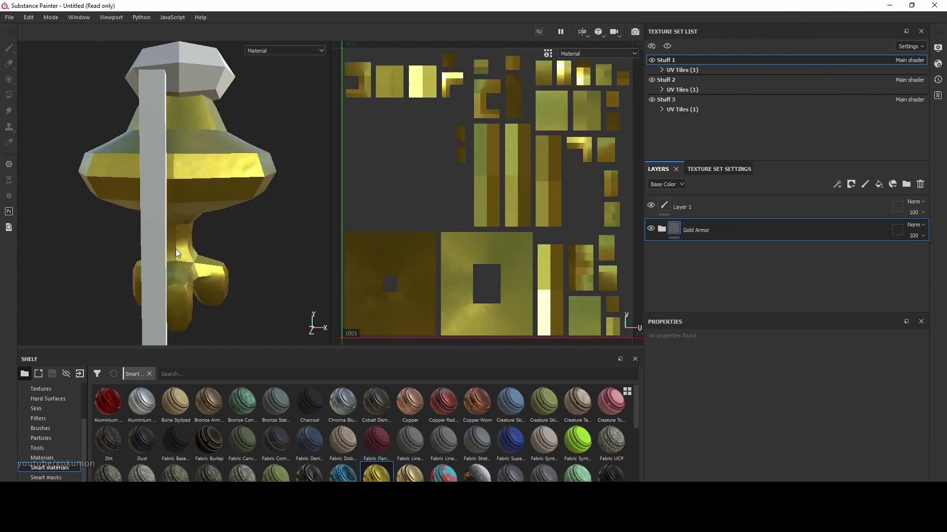
alt+drag(262, 253, 227, 241)
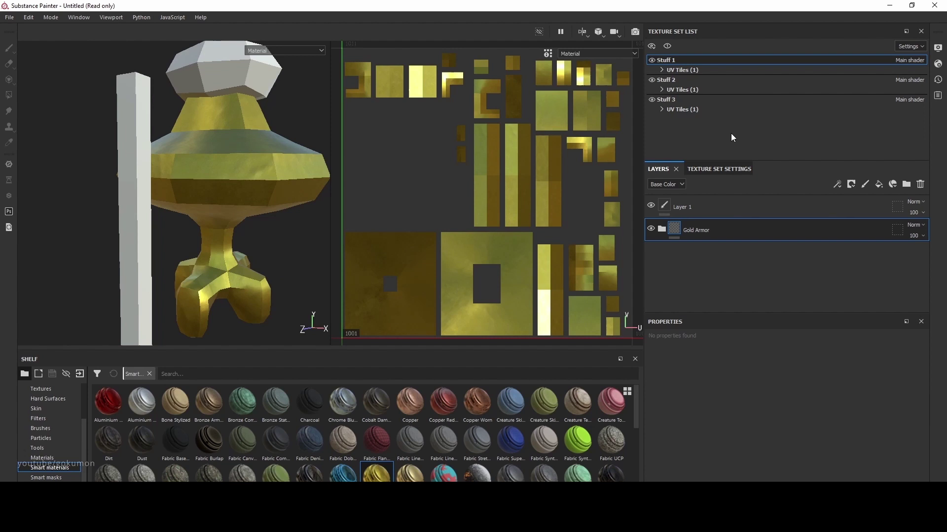
click(675, 77)
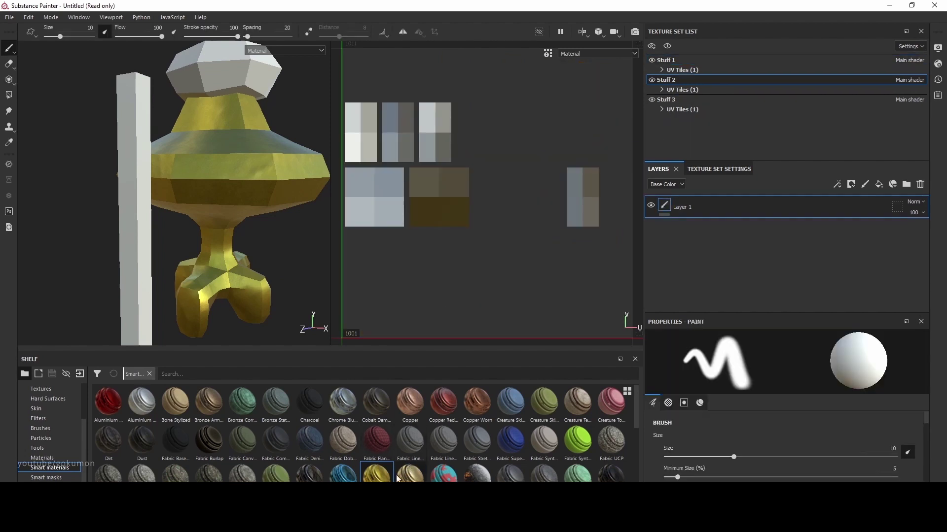
drag(343, 474, 689, 263)
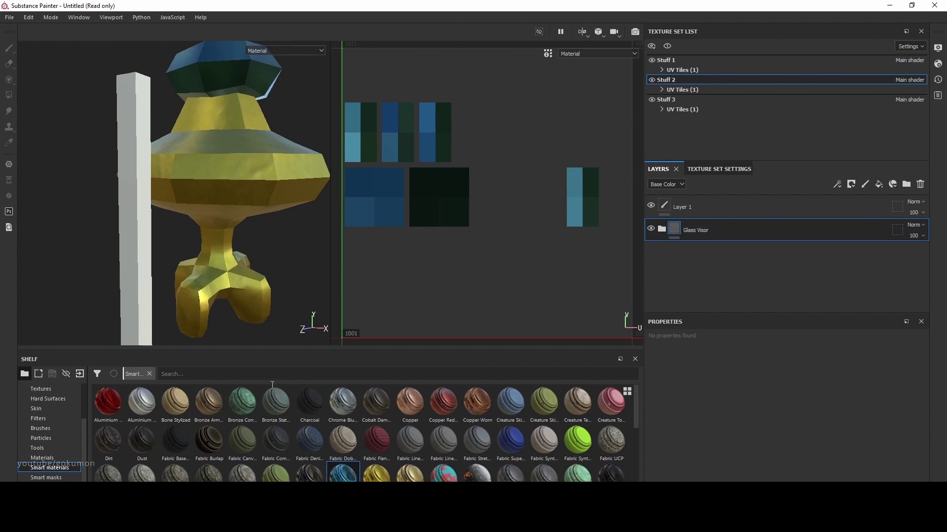
- On Stuff 3, try Height Blend and Gold Damaged, removing both, ending with Iron Forged Old
click(664, 98)
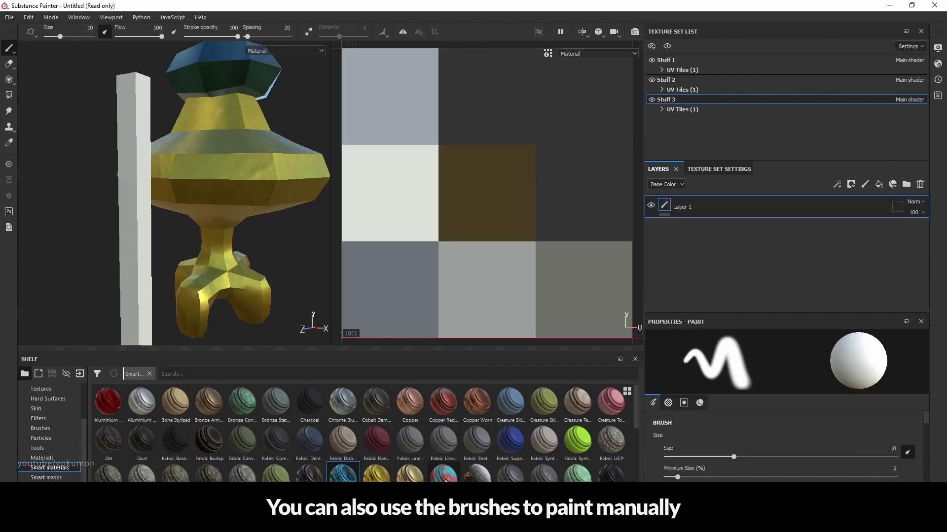
drag(446, 479, 691, 257)
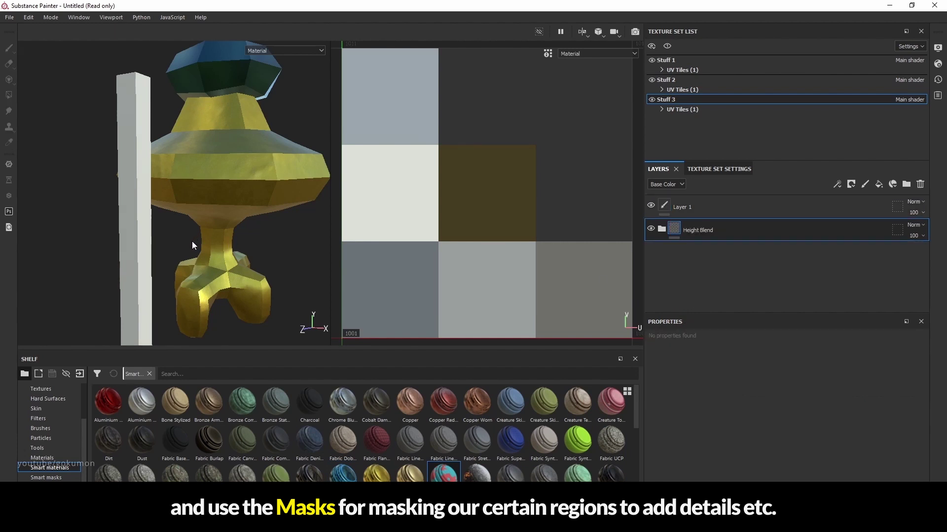
key(ctrl+z)
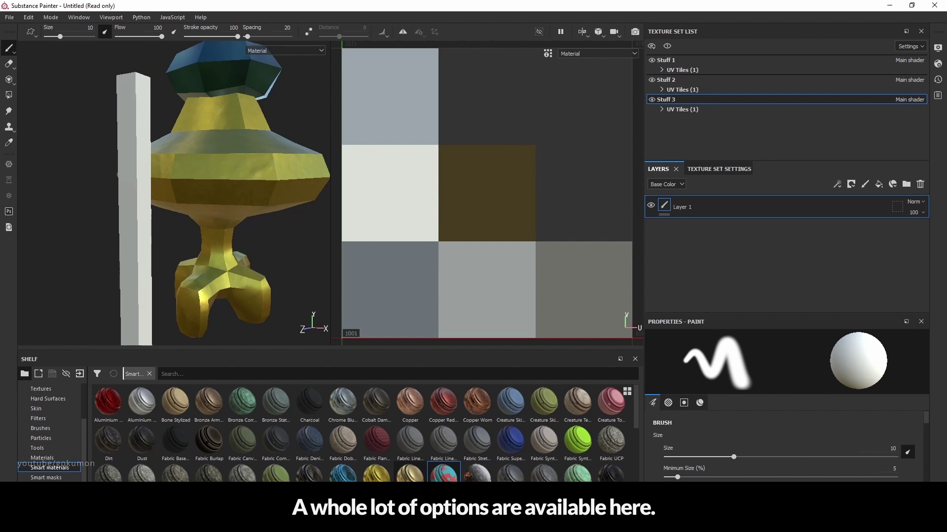
drag(410, 473, 670, 253)
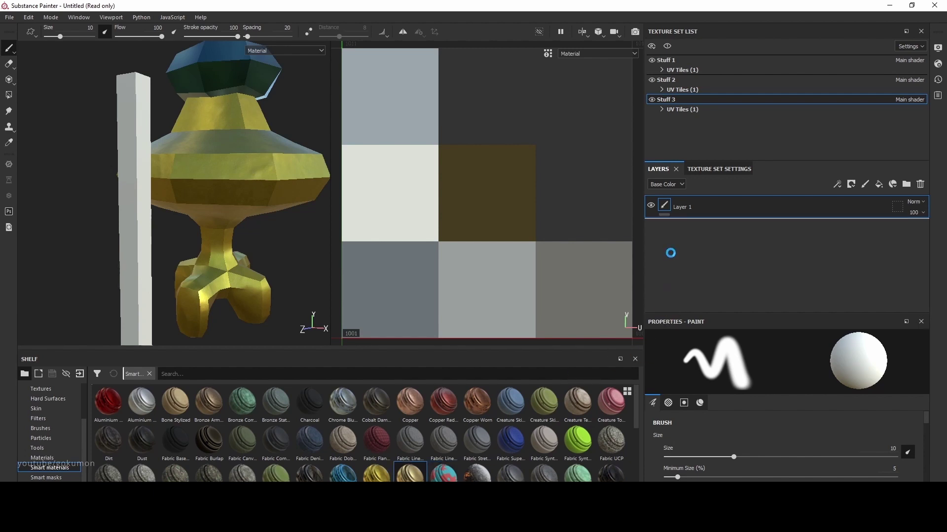
alt+drag(154, 182, 286, 235)
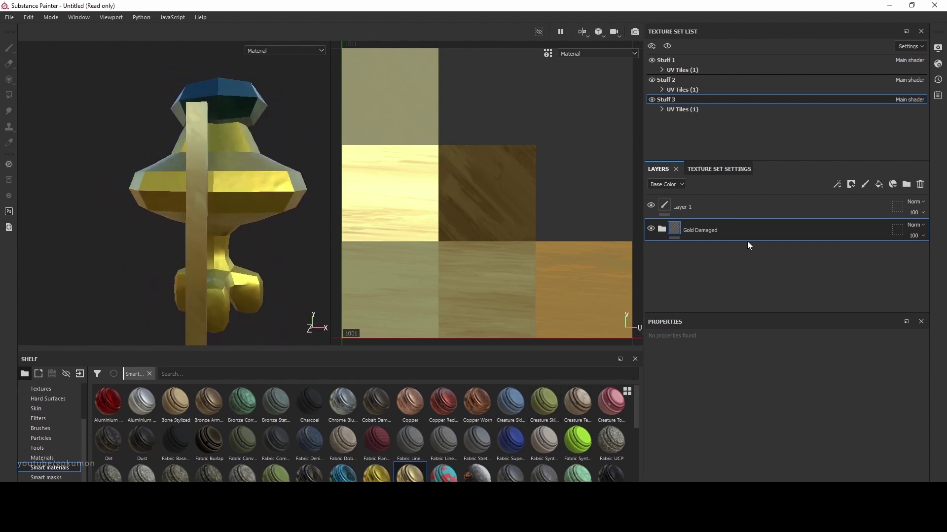
key(Delete)
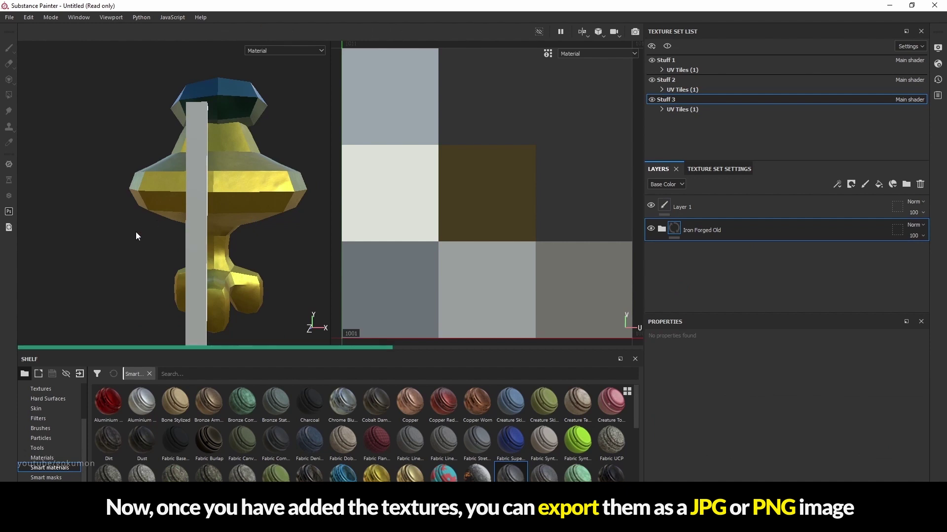
alt+drag(132, 237, 64, 55)
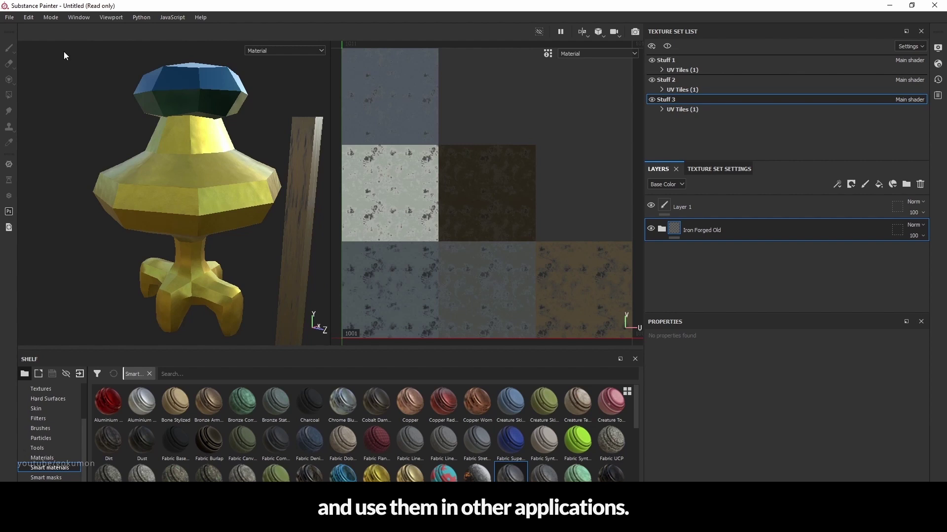
- Open Export Textures and set the output directory to a new D:/WORKS/tutorial/Textures folder
click(9, 17)
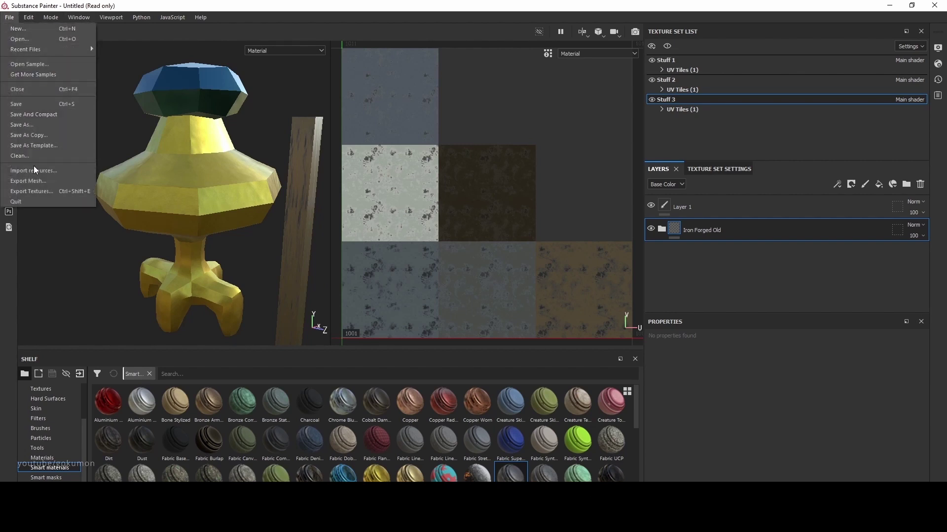
click(36, 191)
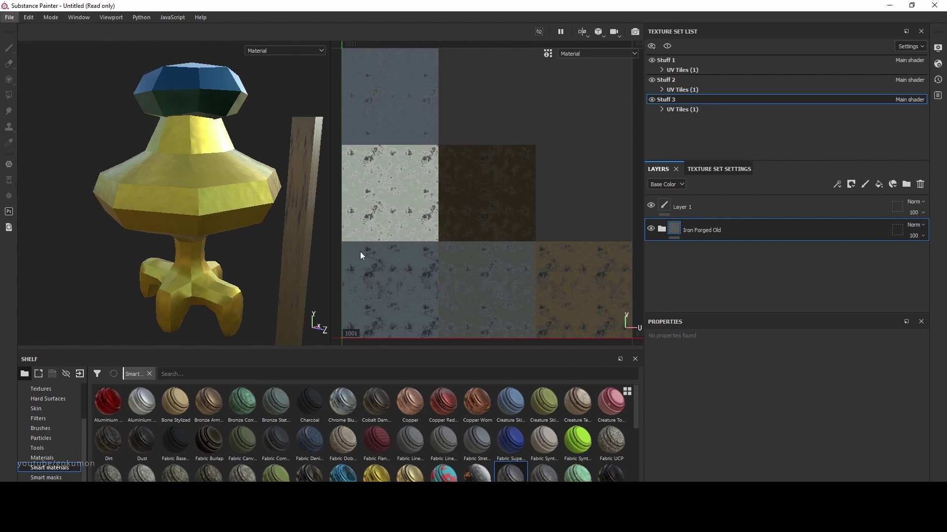
click(501, 136)
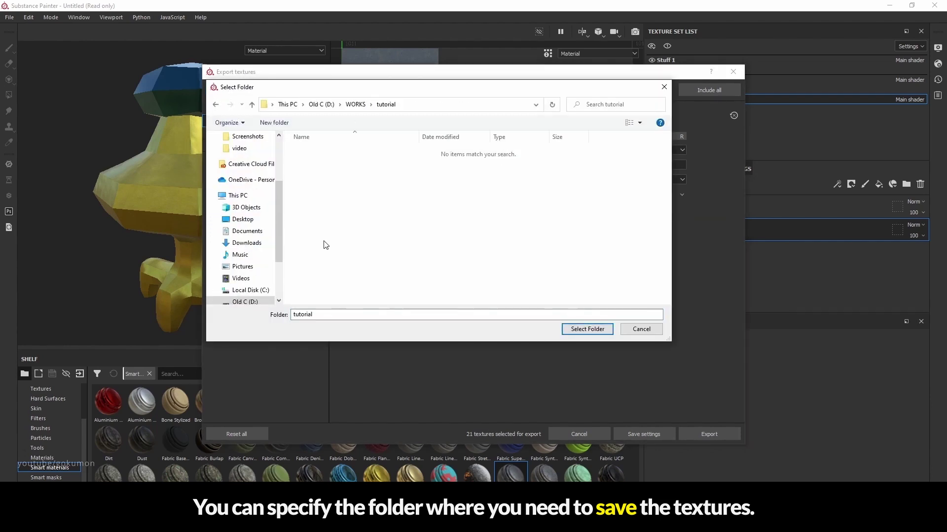
click(294, 125)
text(T)
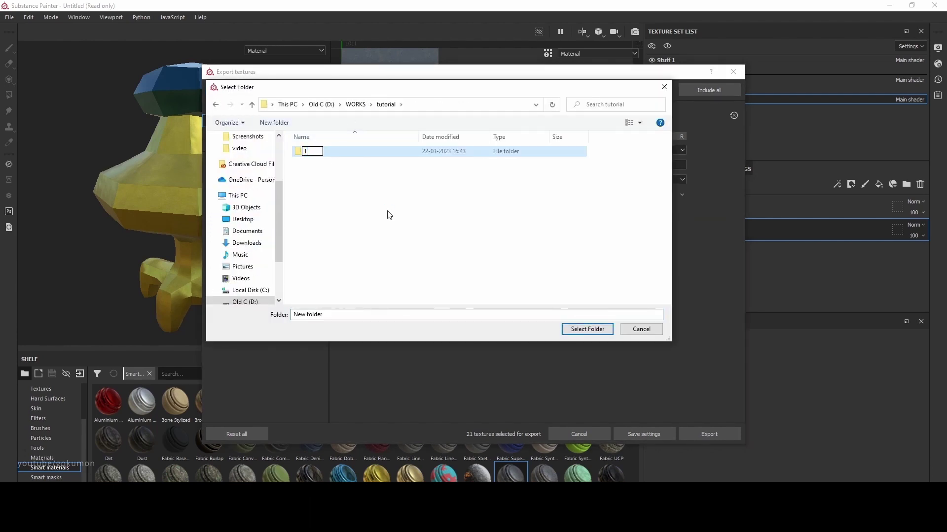
text(extures)
key(Return)
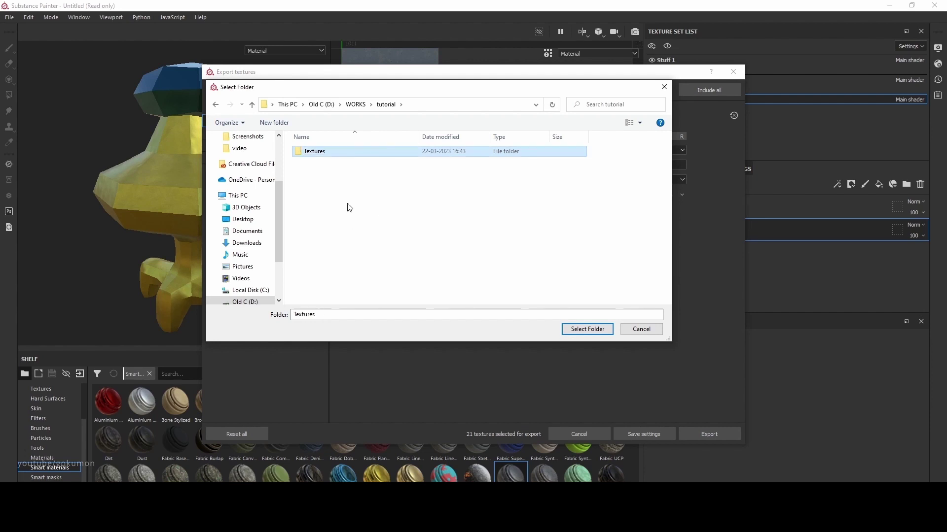
double_click(321, 153)
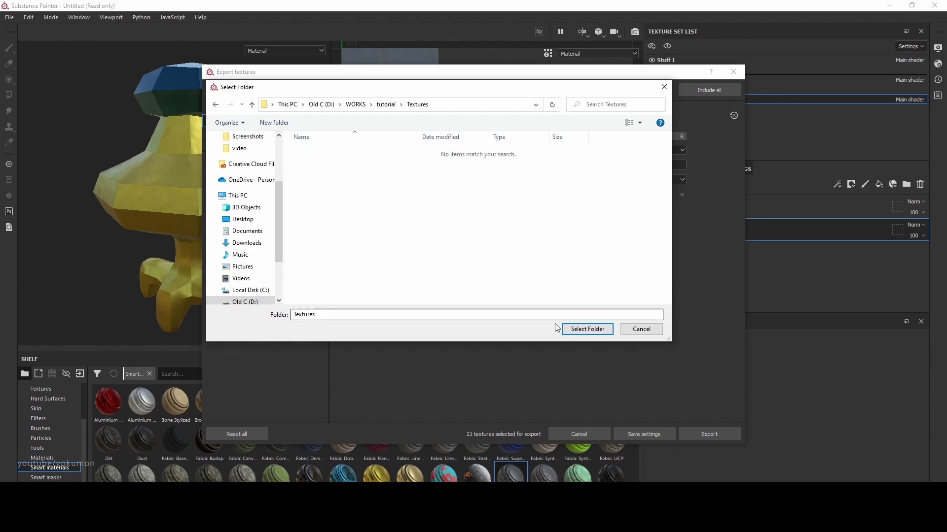
click(587, 329)
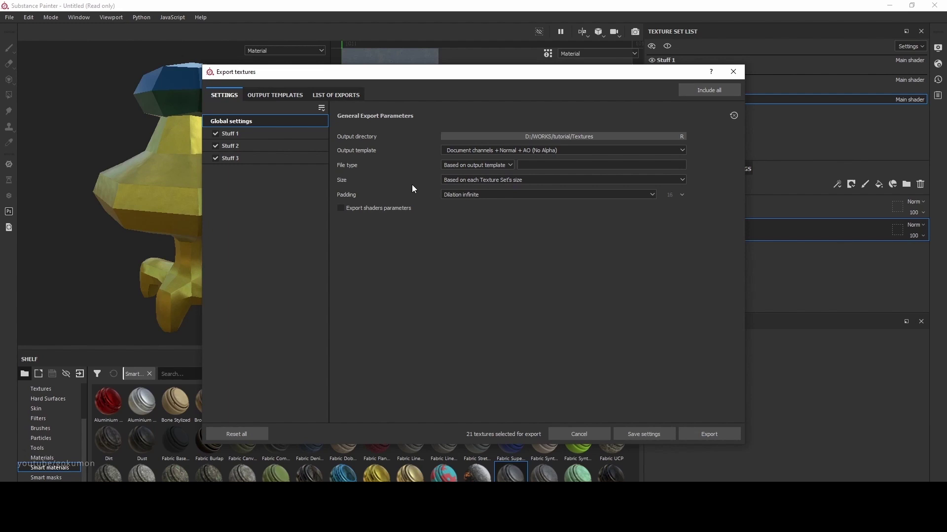
- Keep the Document channels + Normal + AO (No Alpha) template and export the 21 textures
click(572, 149)
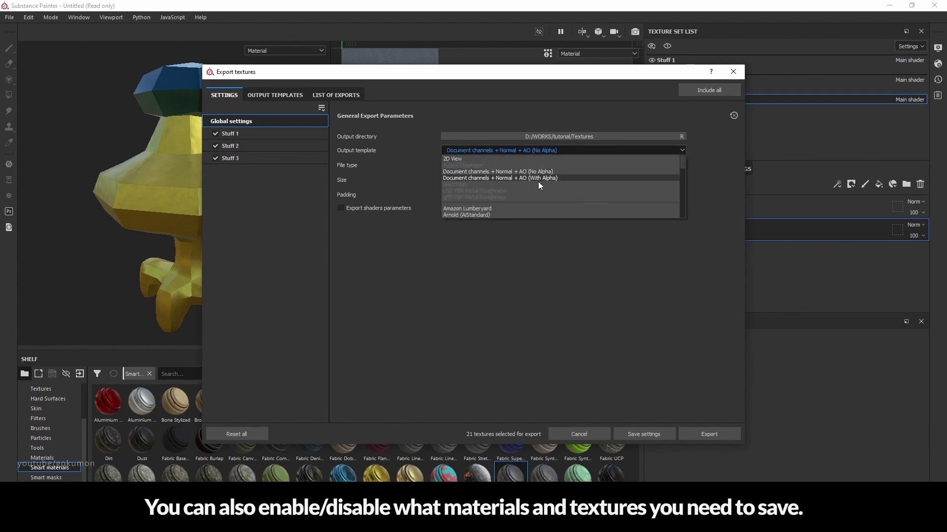
scroll(538, 170, down, 1)
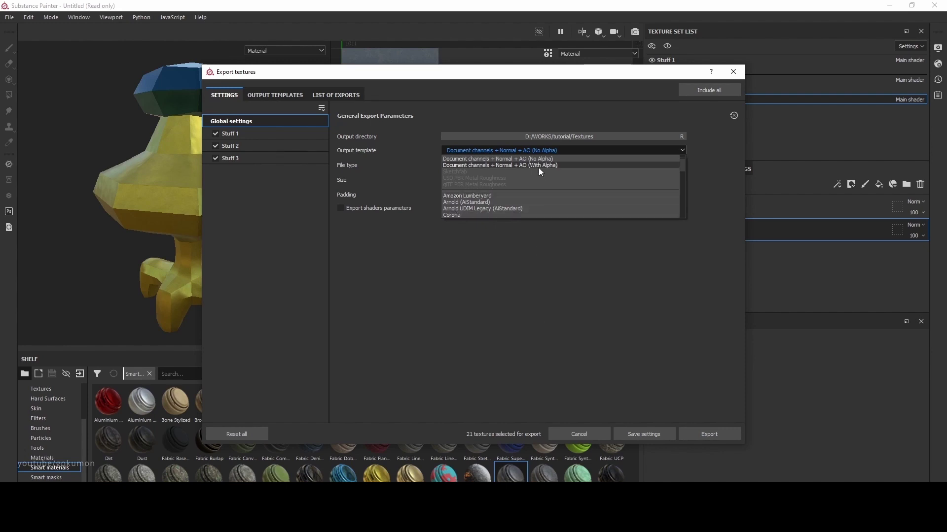
click(582, 308)
click(550, 149)
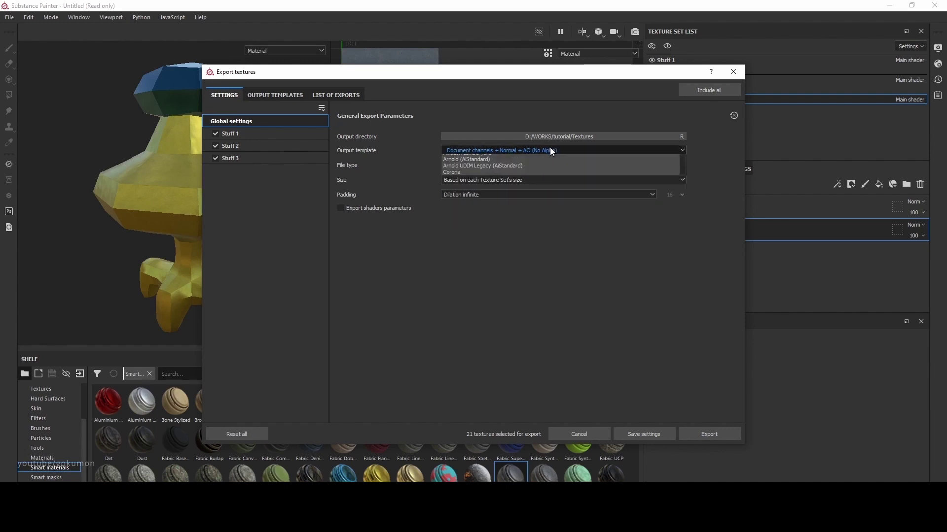
click(557, 263)
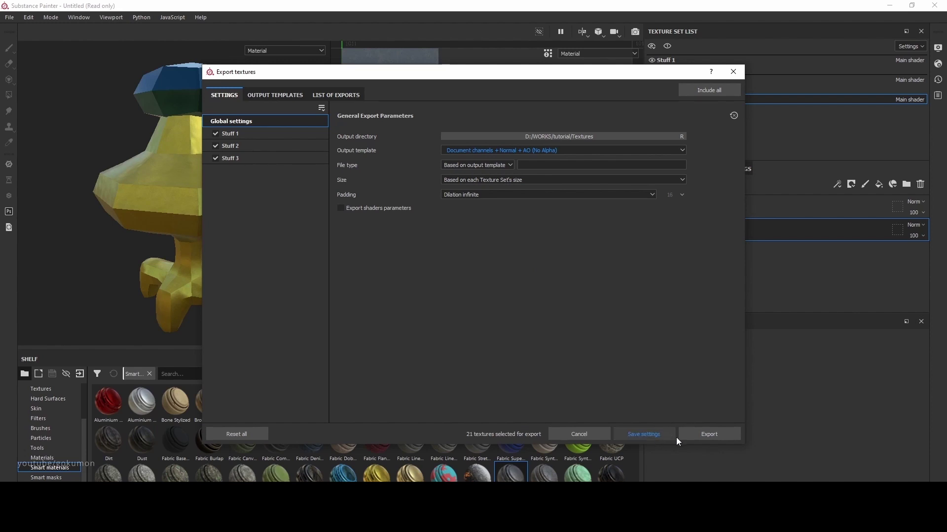
click(723, 433)
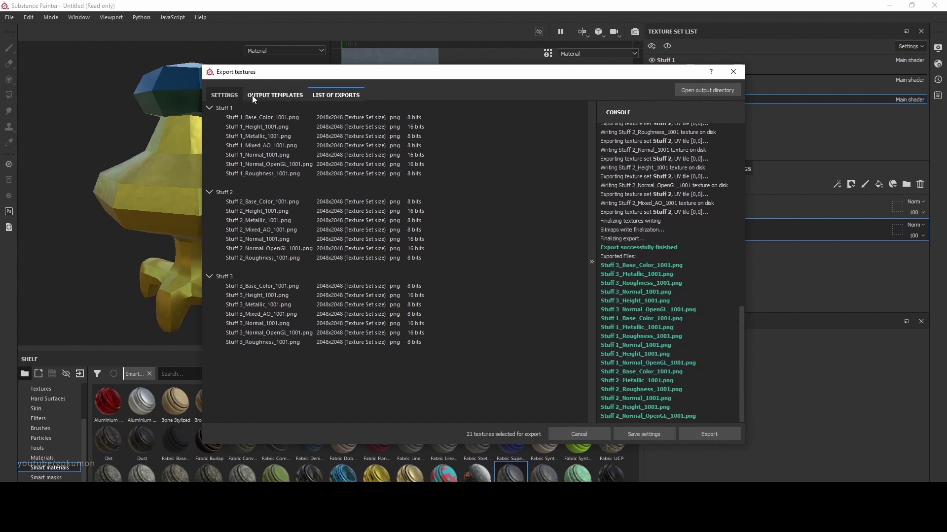
- Review the export maps listed for Stuff 1, Stuff 2 and Stuff 3
click(224, 95)
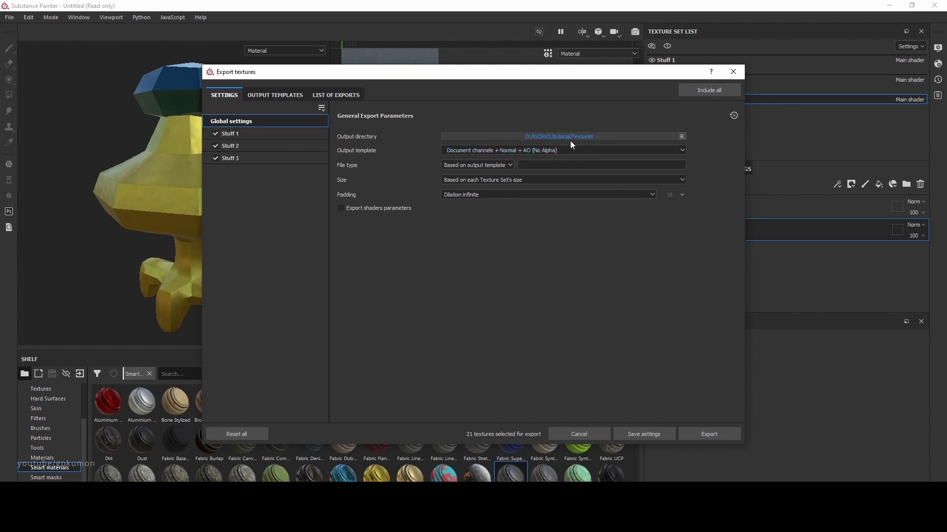
click(273, 132)
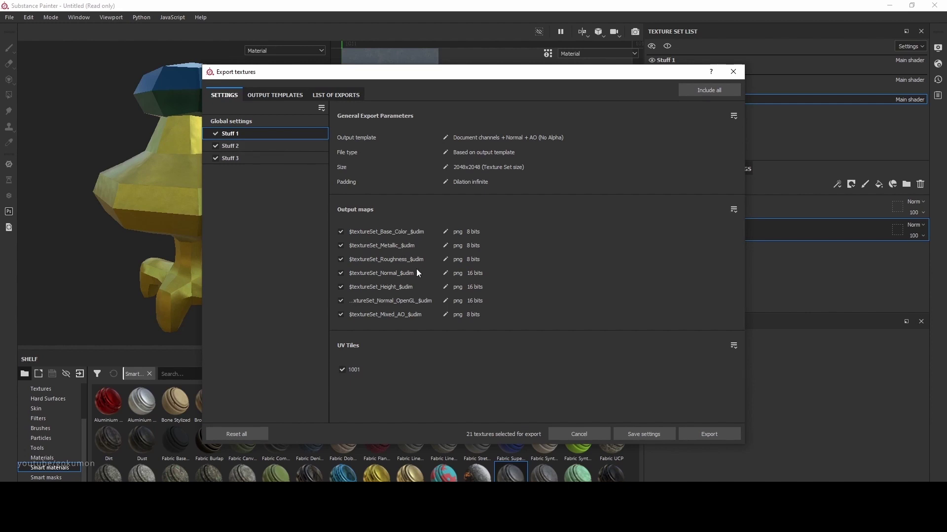
click(238, 148)
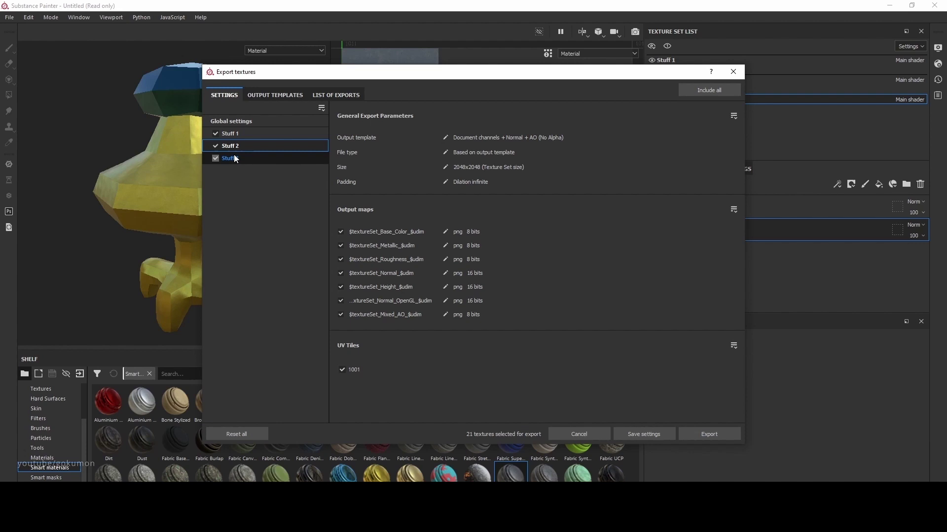
click(281, 158)
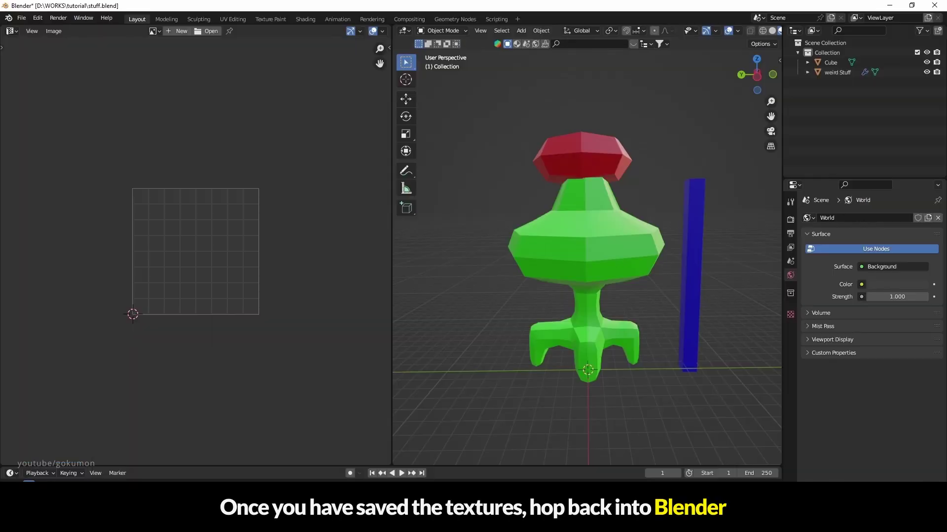
- Turn the left area into the Shader Editor and select the Stuff 1 material's Principled BSDF
click(579, 227)
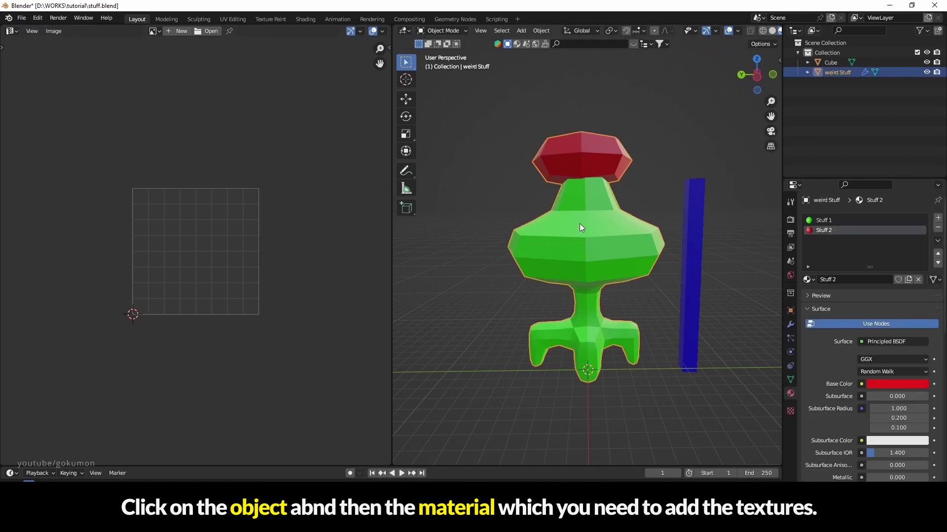
click(11, 31)
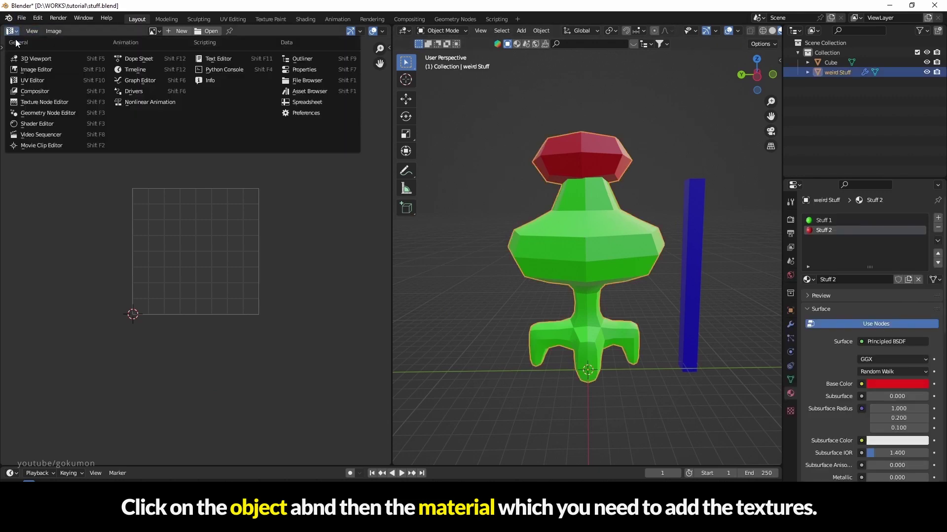
click(35, 124)
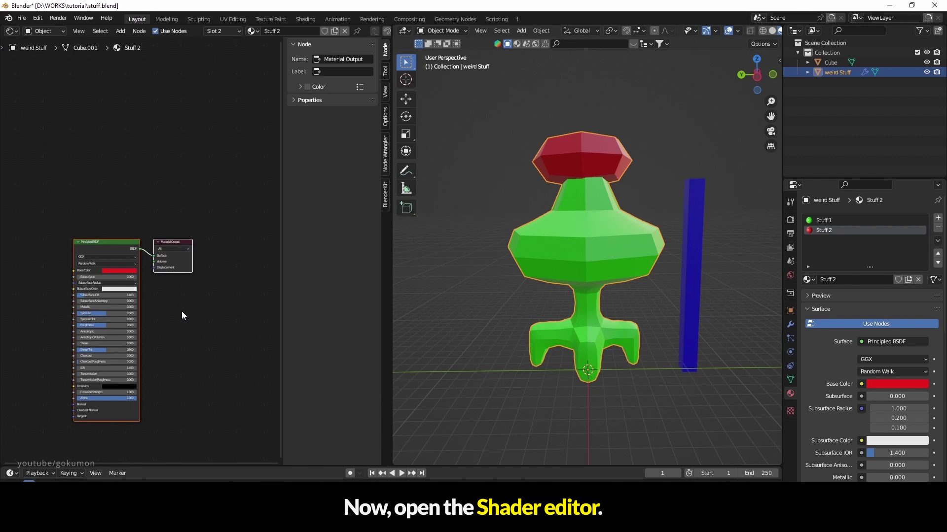
key(n)
middle_drag(232, 383, 290, 325)
click(822, 220)
click(202, 209)
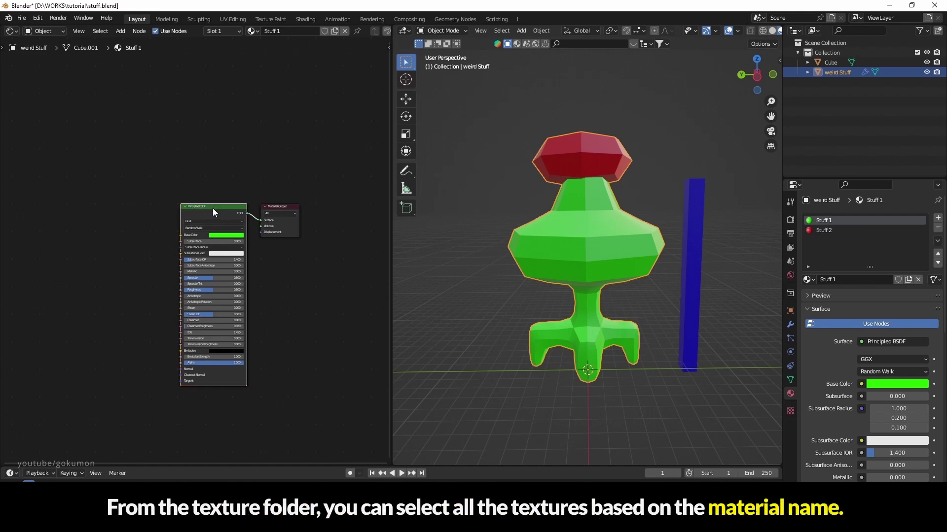
- Run Principled Texture Setup with the six Stuff 1 PNGs from the Textures folder
key(ctrl+shift+t)
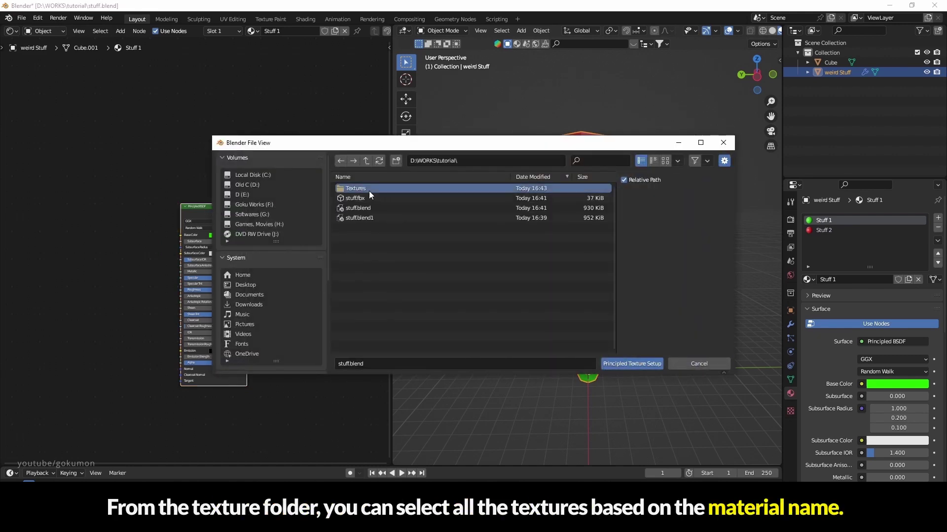
double_click(368, 189)
click(364, 199)
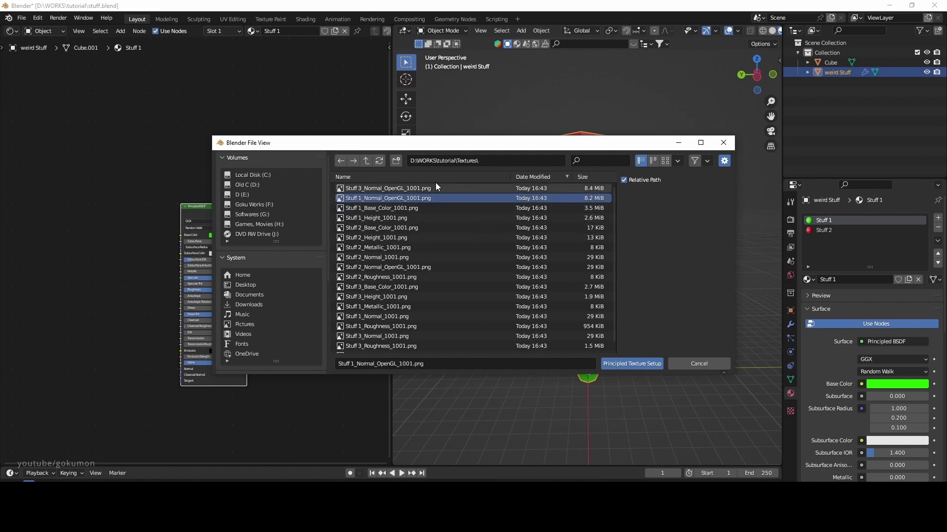
click(416, 177)
click(367, 190)
shift+click(369, 199)
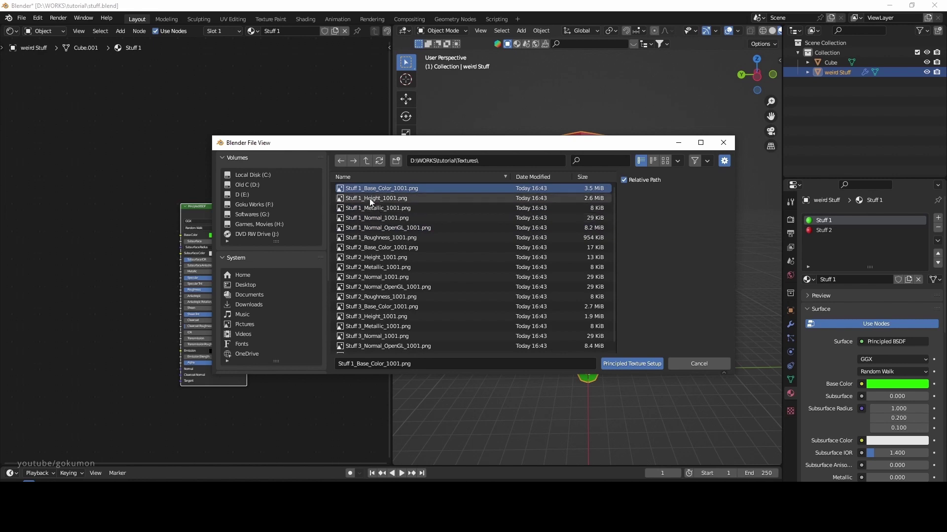
shift+click(370, 208)
shift+click(372, 217)
shift+click(371, 228)
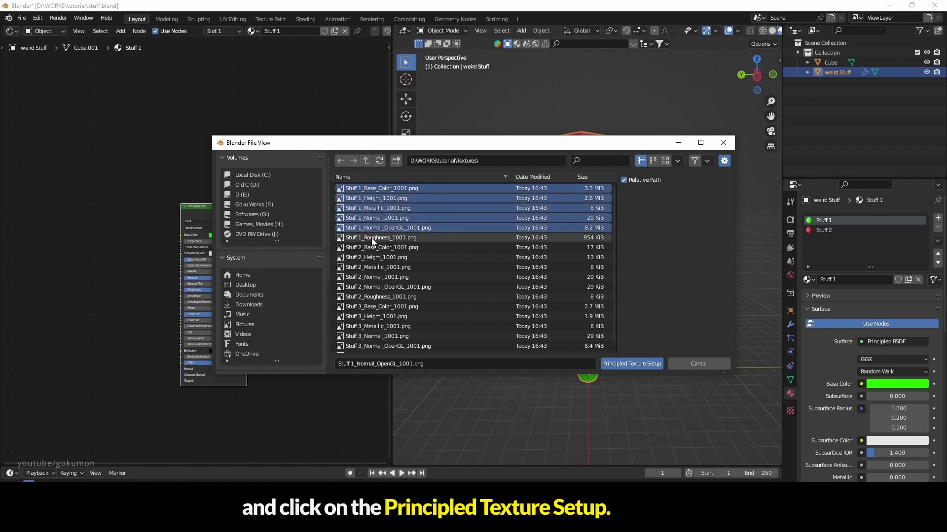
shift+click(372, 238)
click(630, 363)
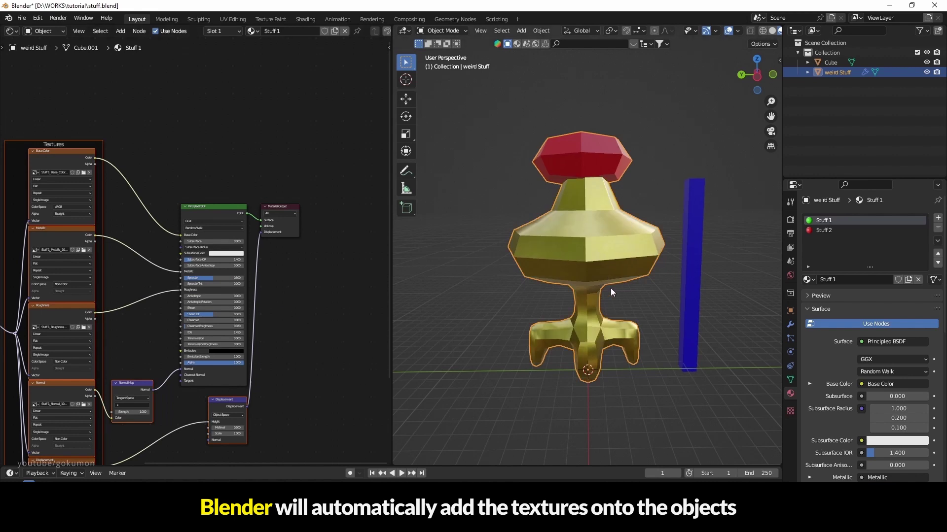
middle_drag(592, 341, 611, 335)
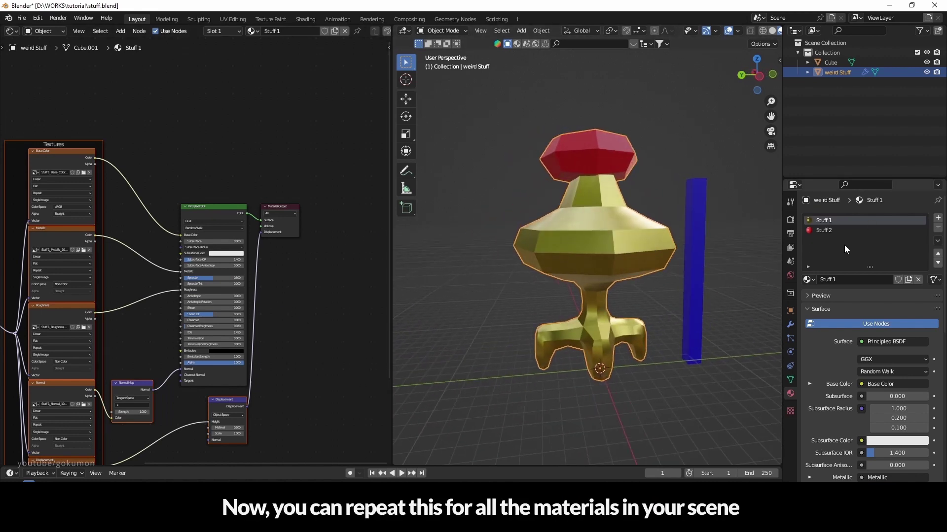
- Connect the six Stuff 2 textures to the Stuff 2 Principled BSDF via Principled Texture Setup
click(827, 230)
click(200, 190)
click(211, 211)
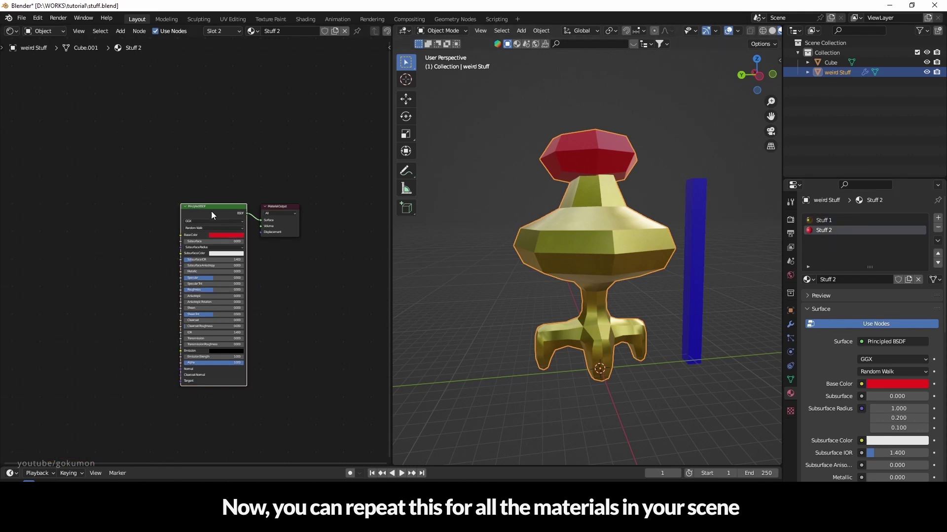
key(ctrl+shift+t)
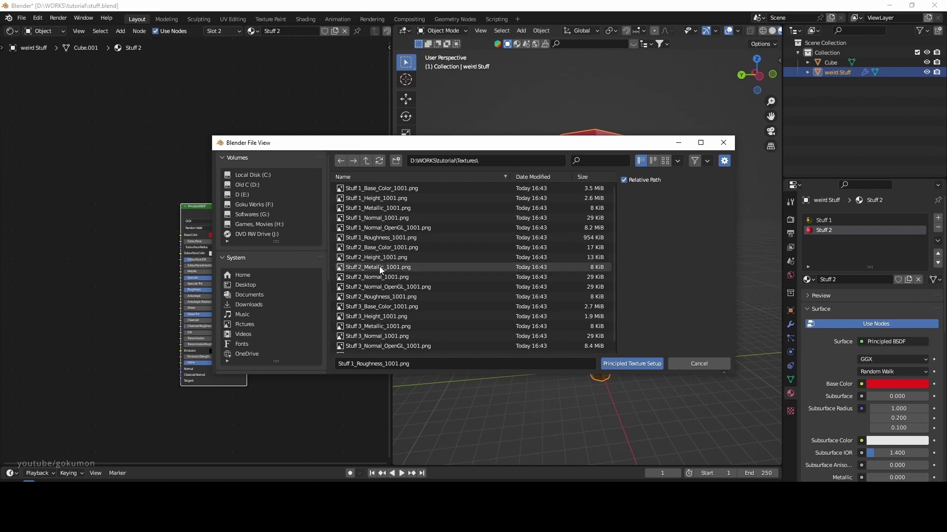
drag(362, 247, 371, 296)
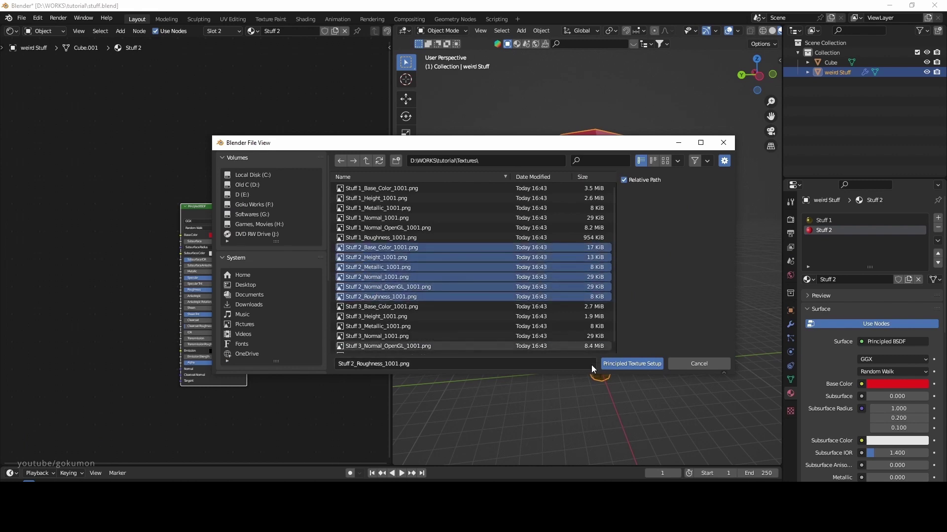
click(623, 365)
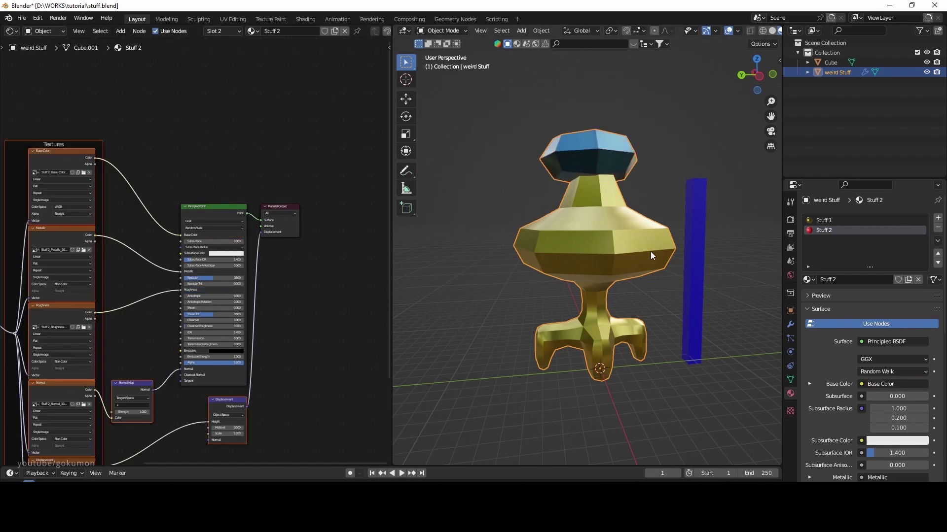
- Select the pillar and build the Stuff 3 material from its base colour through roughness textures
click(697, 285)
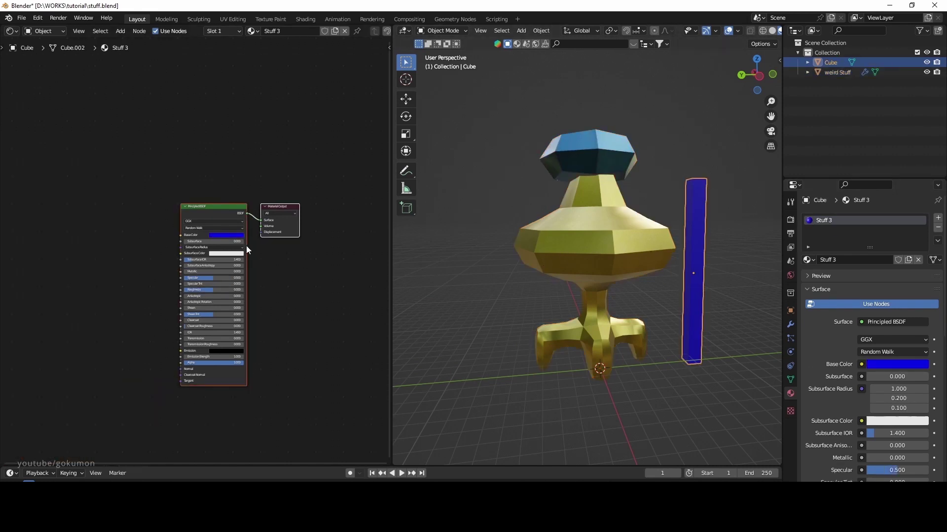
click(213, 215)
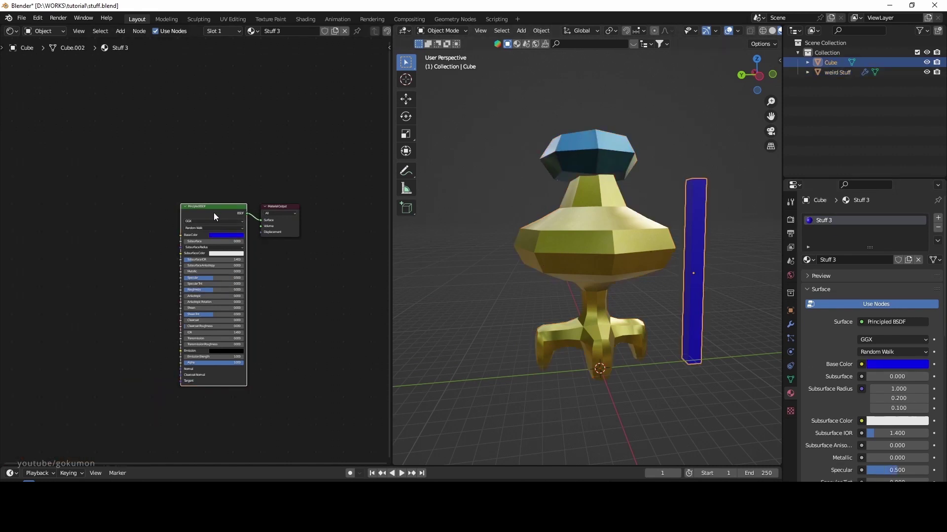
key(ctrl+shift+t)
click(372, 306)
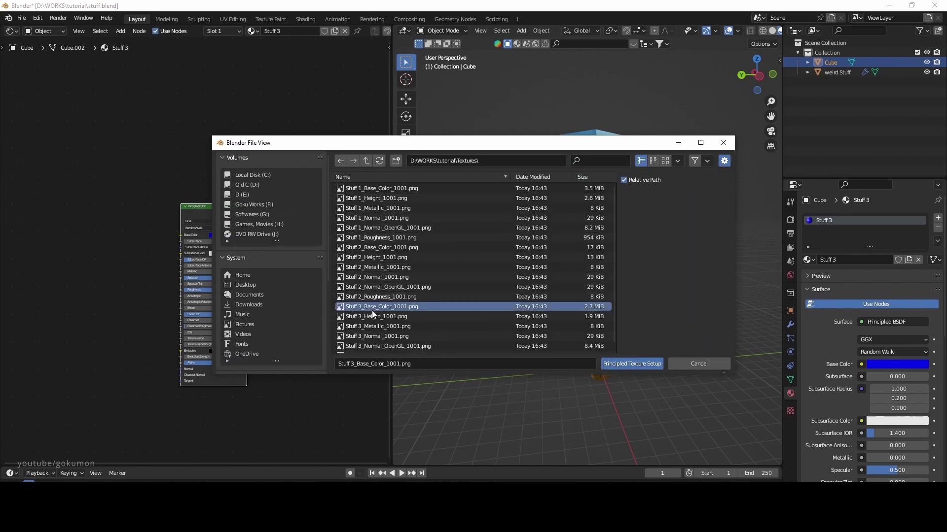
scroll(372, 310, down, 1)
shift+click(374, 347)
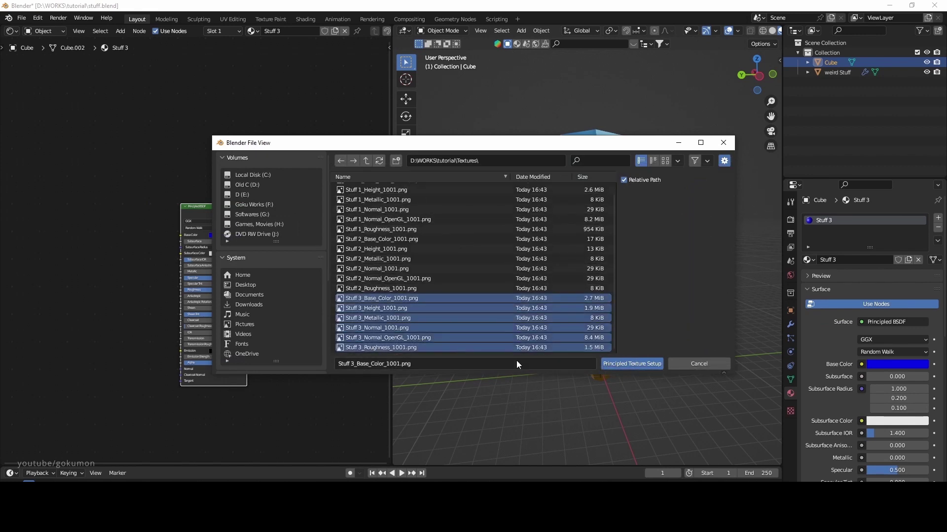
click(631, 364)
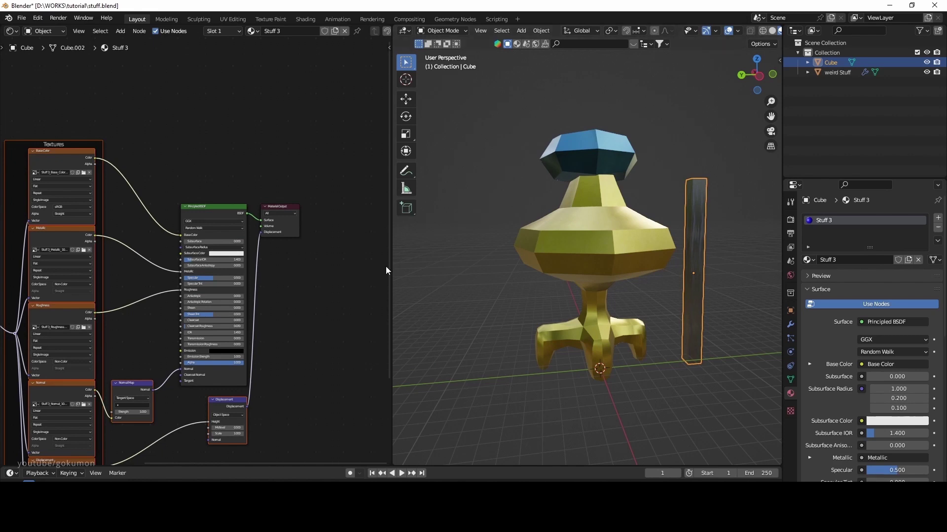
- Enlarge the 3D view and set the render engine to Cycles with GPU Compute
drag(394, 26, 222, 148)
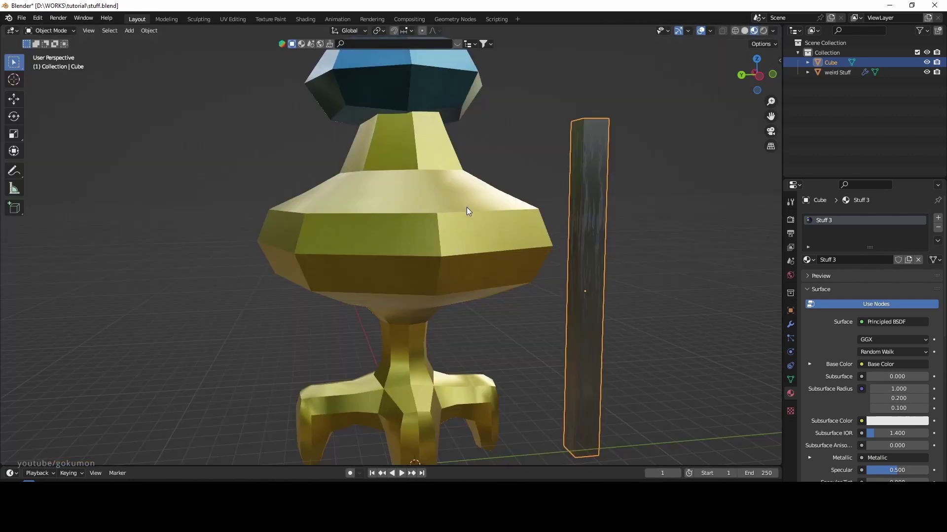
scroll(467, 211, down, 1)
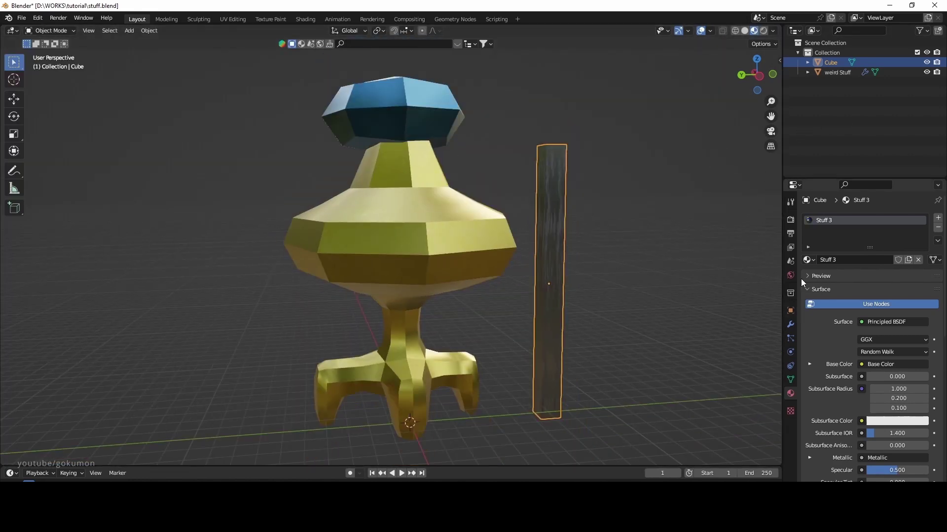
click(794, 220)
click(889, 218)
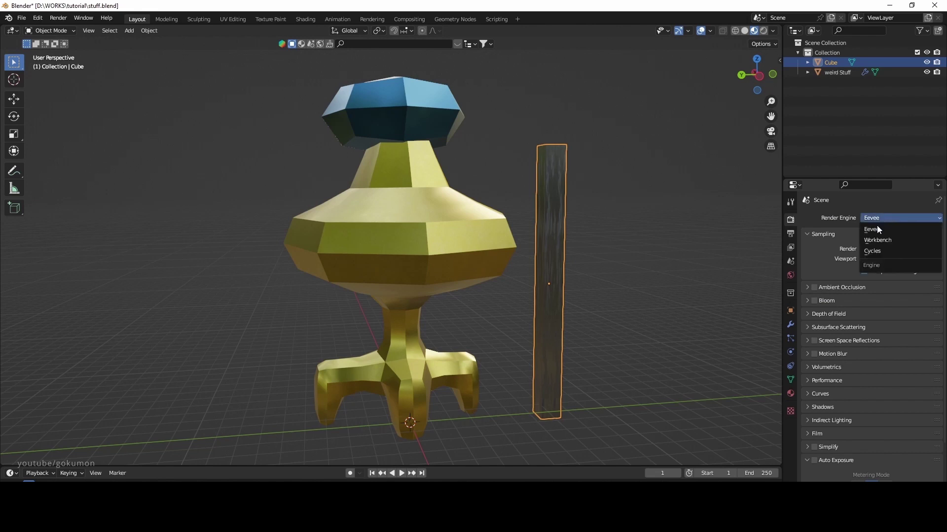
click(879, 251)
click(868, 243)
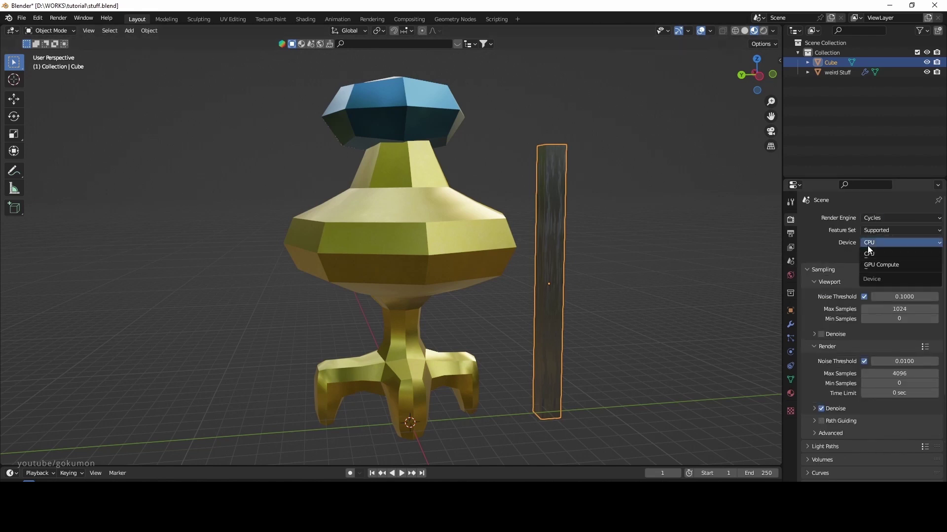
click(881, 265)
- Add a sun light, switch to rendered viewport shading, and rotate the light around Y
middle_drag(583, 274, 597, 272)
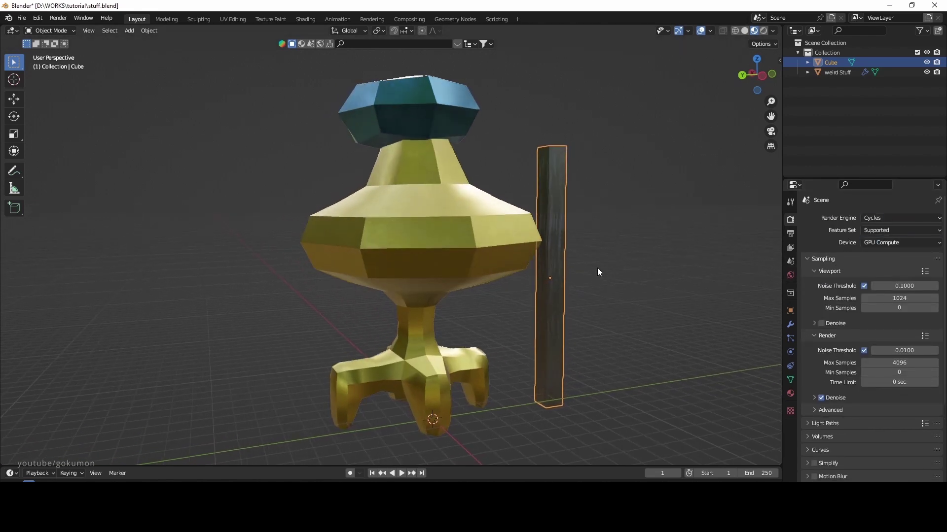
key(shift+a)
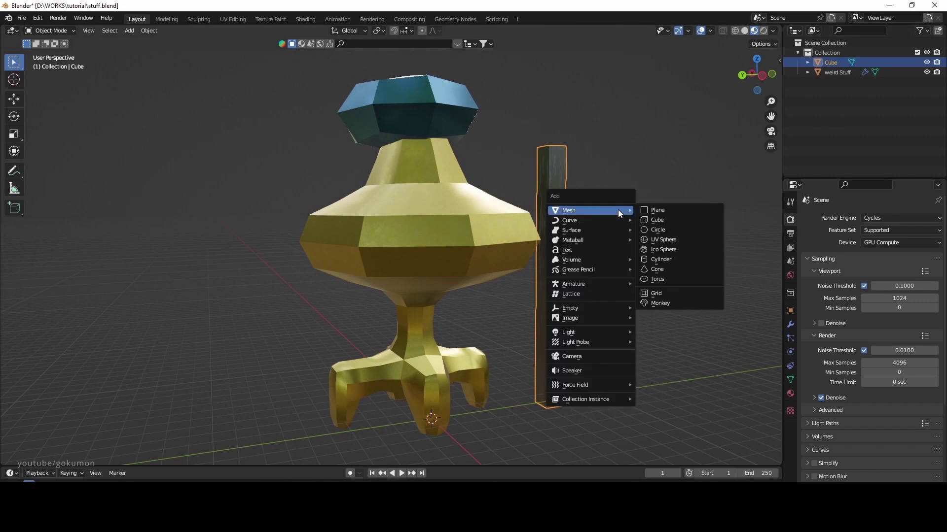
click(659, 220)
click(763, 31)
click(790, 352)
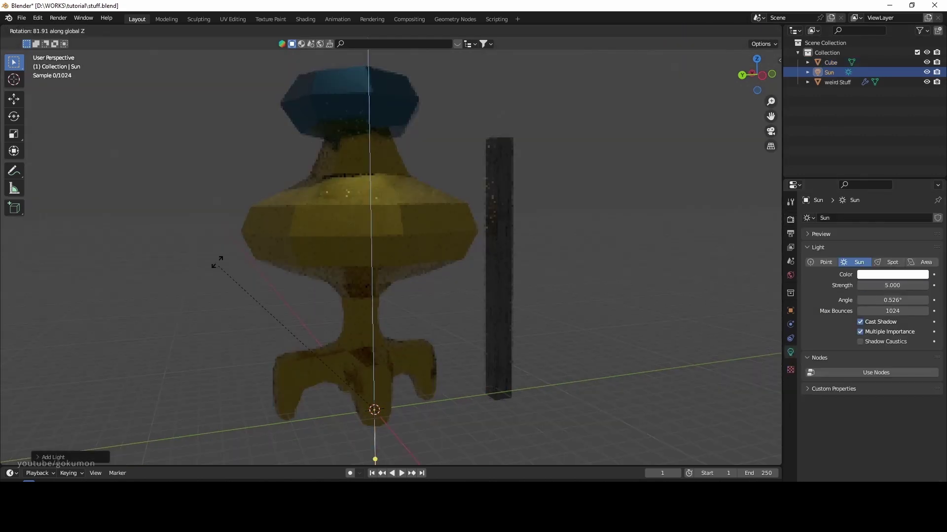
key(r)
key(y)
click(539, 277)
- Raise and rotate the light, change its type, reposition it, then render the camera view
scroll(154, 165, down, 5)
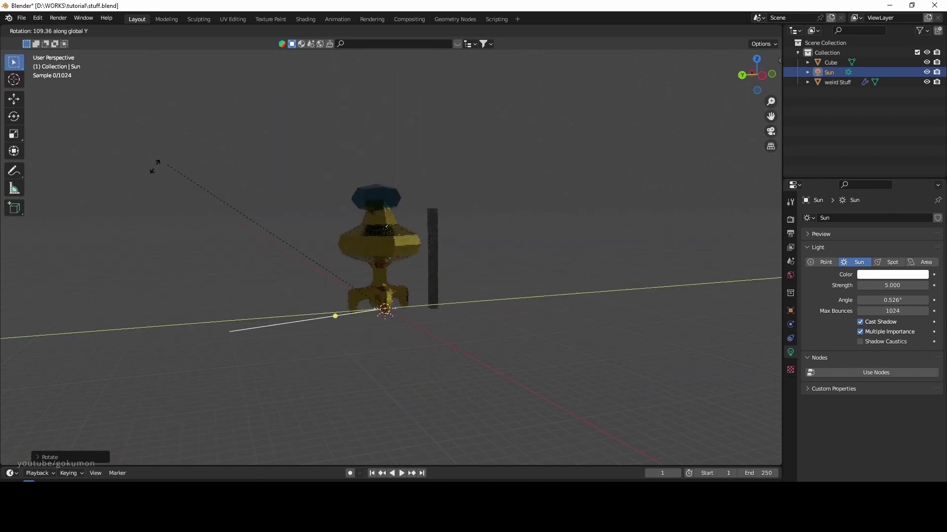
key(g)
key(z)
click(317, 218)
key(r)
key(z)
click(887, 261)
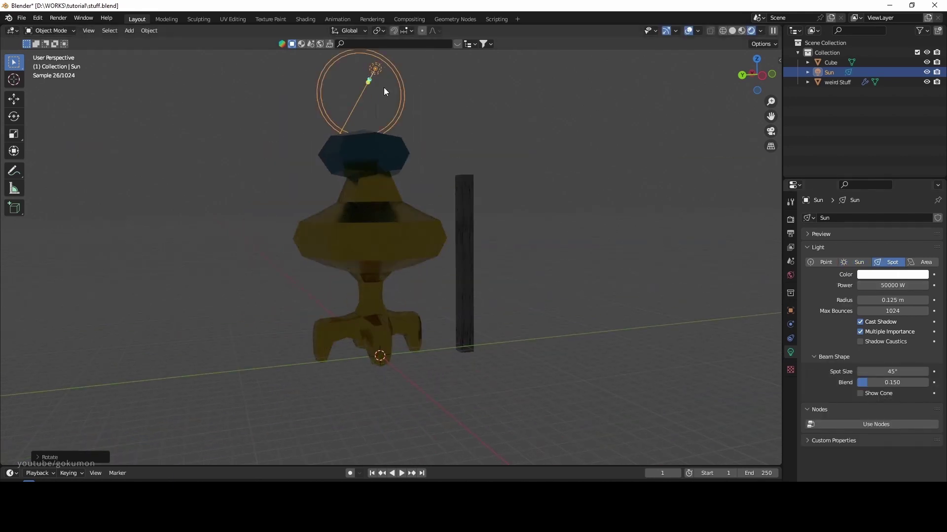
middle_drag(387, 89, 450, 253)
key(g)
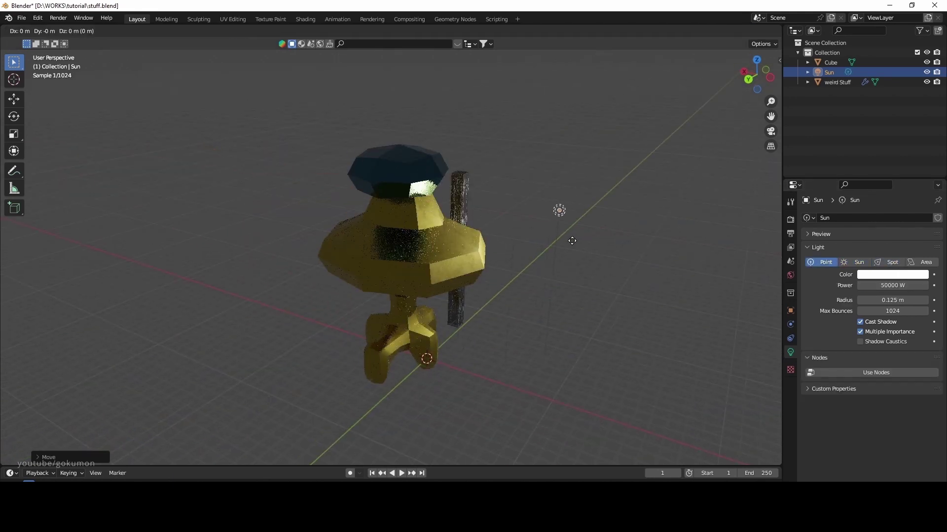
click(572, 240)
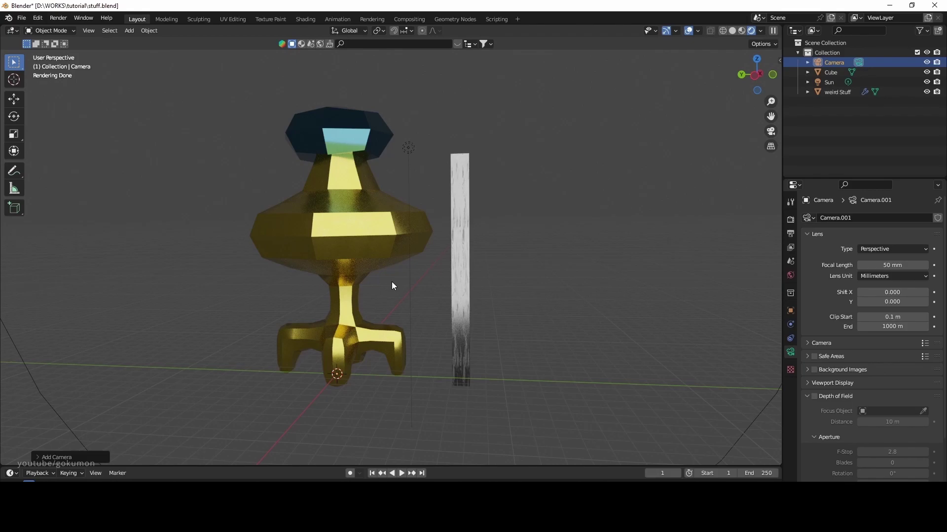
key(KP_0)
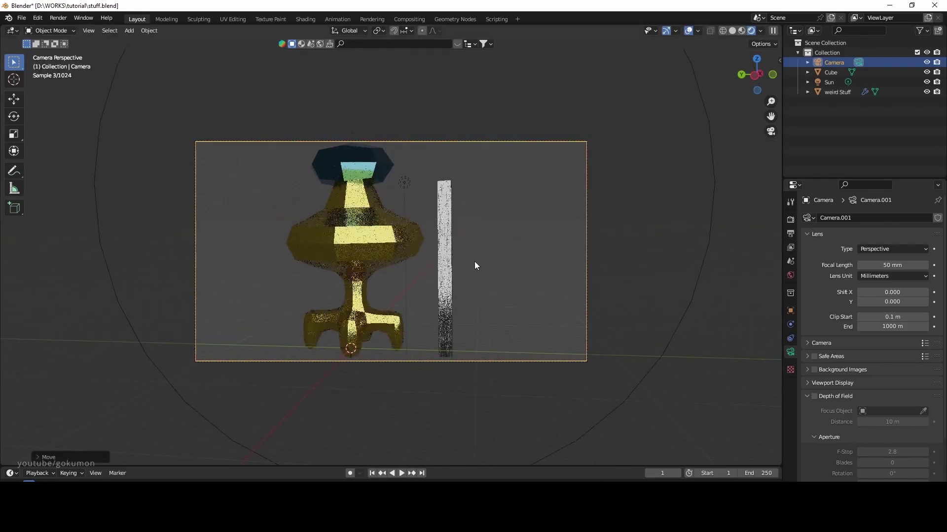
key(F12)
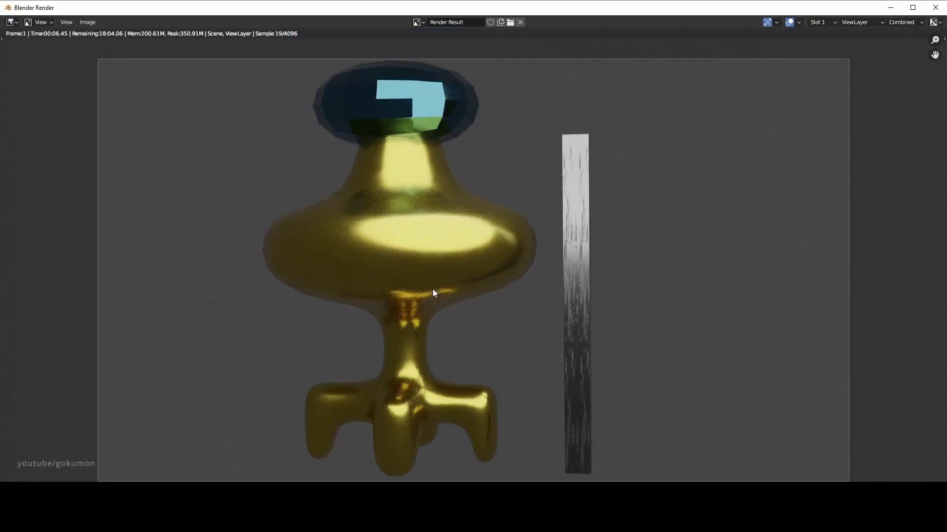